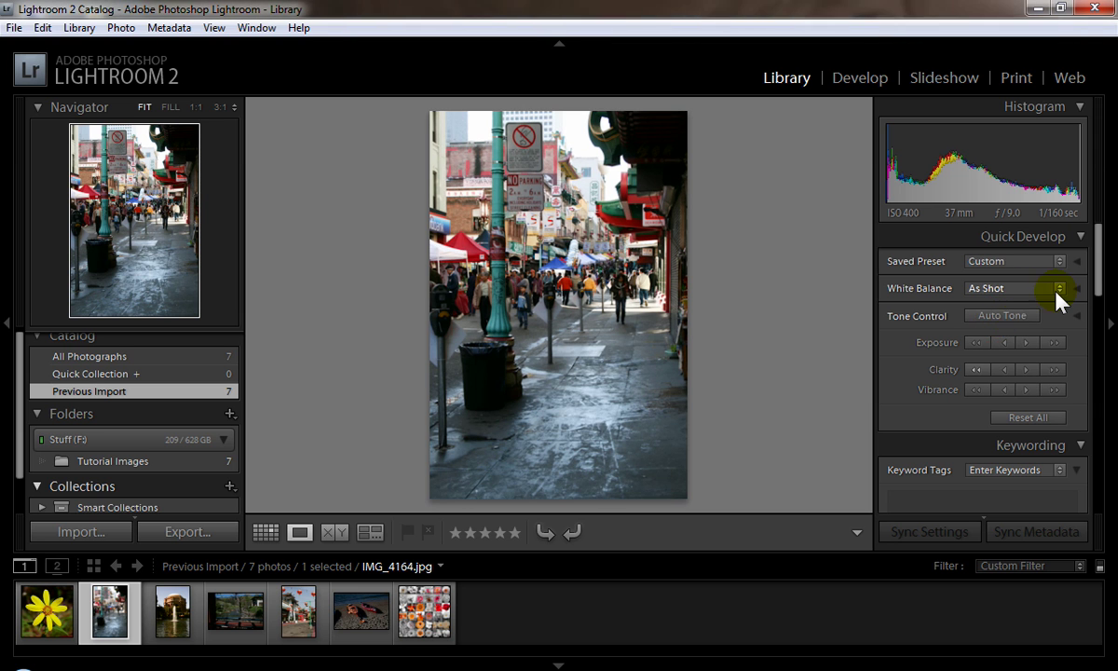
Set the street photo's white balance to Auto in Quick Develop.
{"action": "left_click", "coordinate": [1057, 290]}
{"action": "left_click", "coordinate": [1009, 329]}
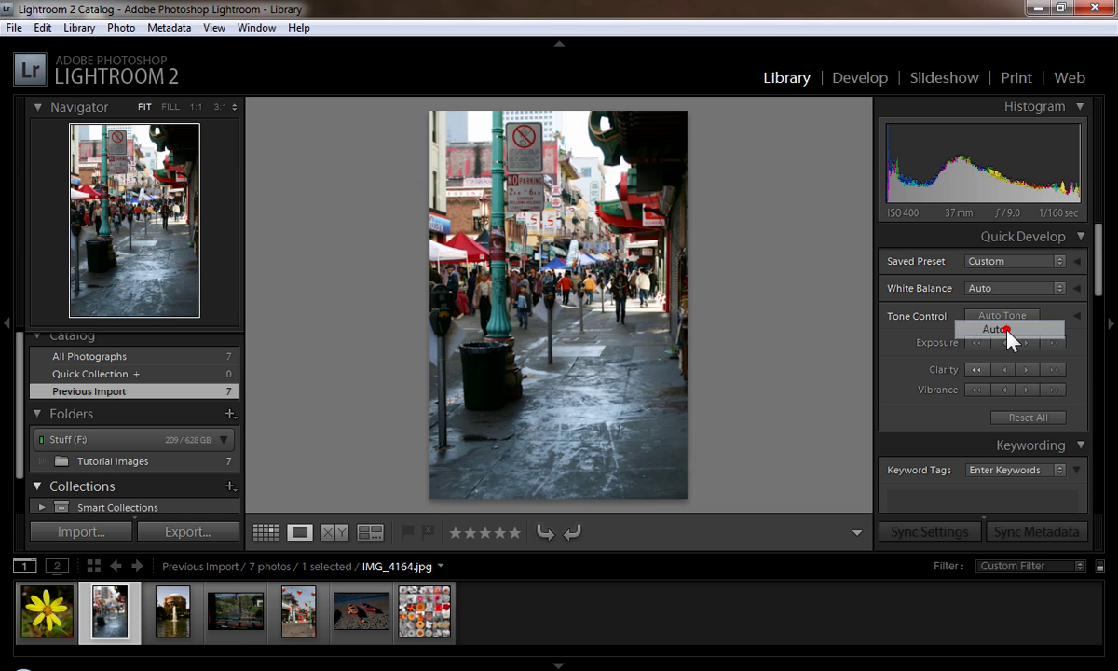
{"action": "left_click", "coordinate": [844, 87]}
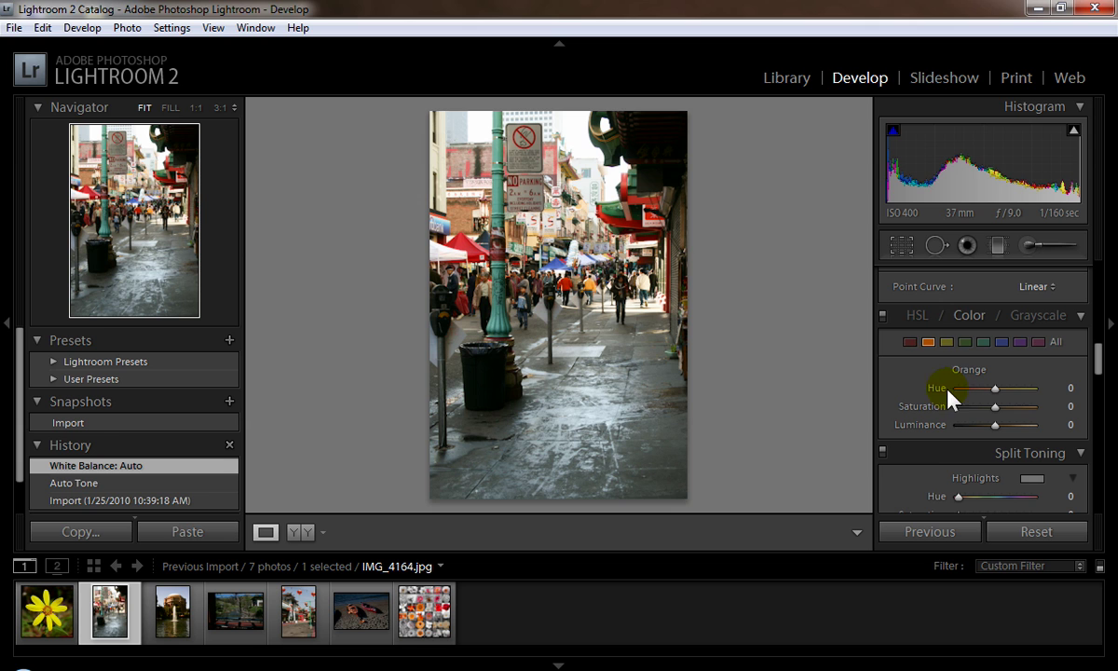
Drain saturation to -100 from the yellow, green, aqua and purple ranges.
{"action": "left_click", "coordinate": [928, 343]}
{"action": "left_click", "coordinate": [946, 341]}
{"action": "left_click_drag", "start_coordinate": [996, 407], "coordinate": [896, 408]}
{"action": "left_click", "coordinate": [965, 341]}
{"action": "left_click", "coordinate": [983, 341]}
{"action": "left_click", "coordinate": [1020, 342]}
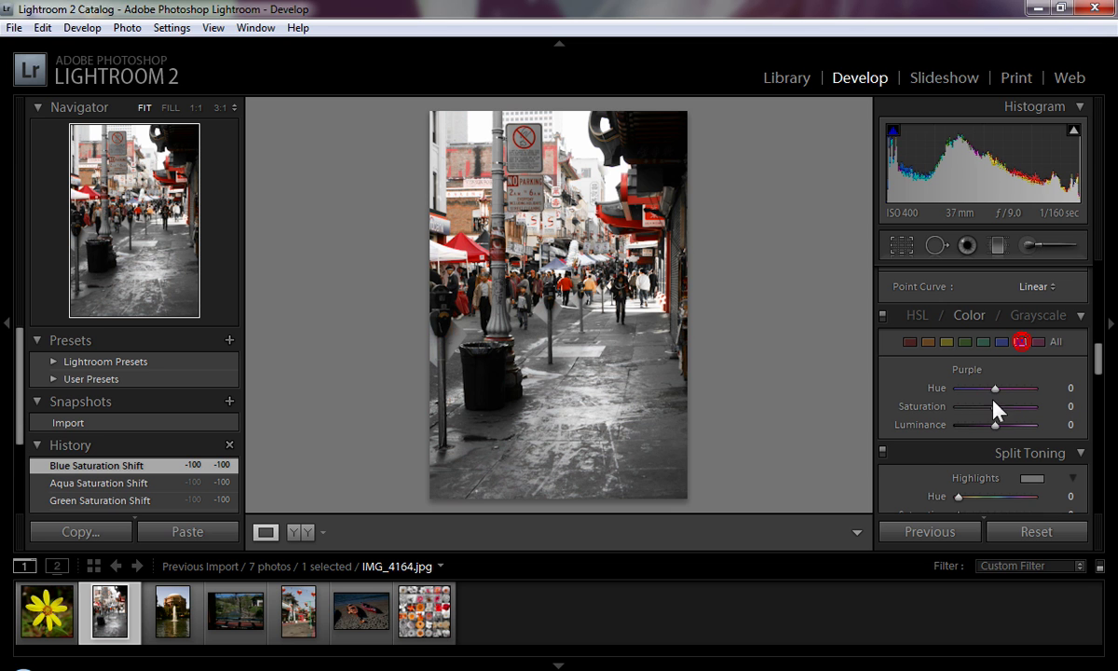
{"action": "left_click_drag", "start_coordinate": [993, 406], "coordinate": [905, 407]}
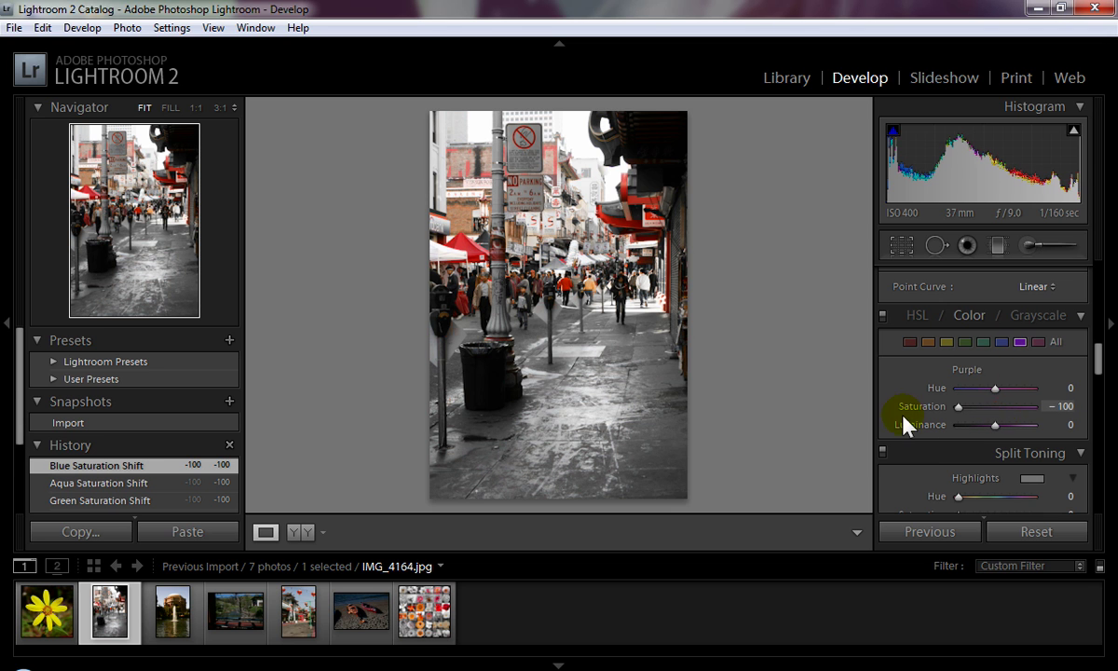
Drop magenta saturation to -100 and set orange saturation to -29.
{"action": "left_click", "coordinate": [1038, 342]}
{"action": "left_click_drag", "start_coordinate": [995, 406], "coordinate": [923, 407]}
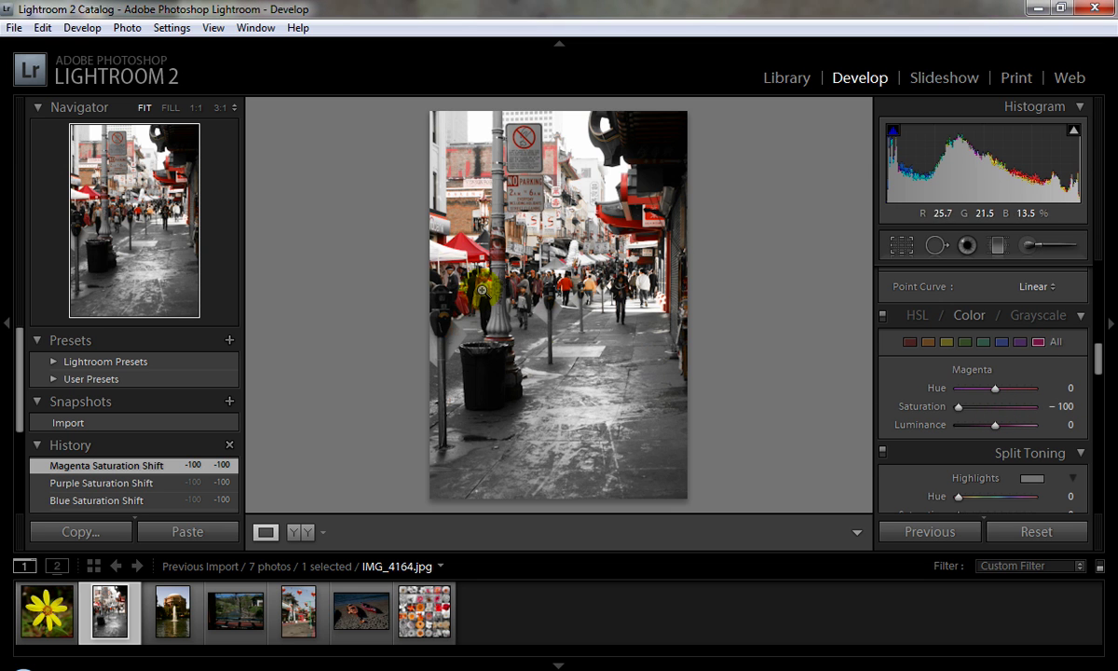
{"action": "left_click", "coordinate": [928, 342]}
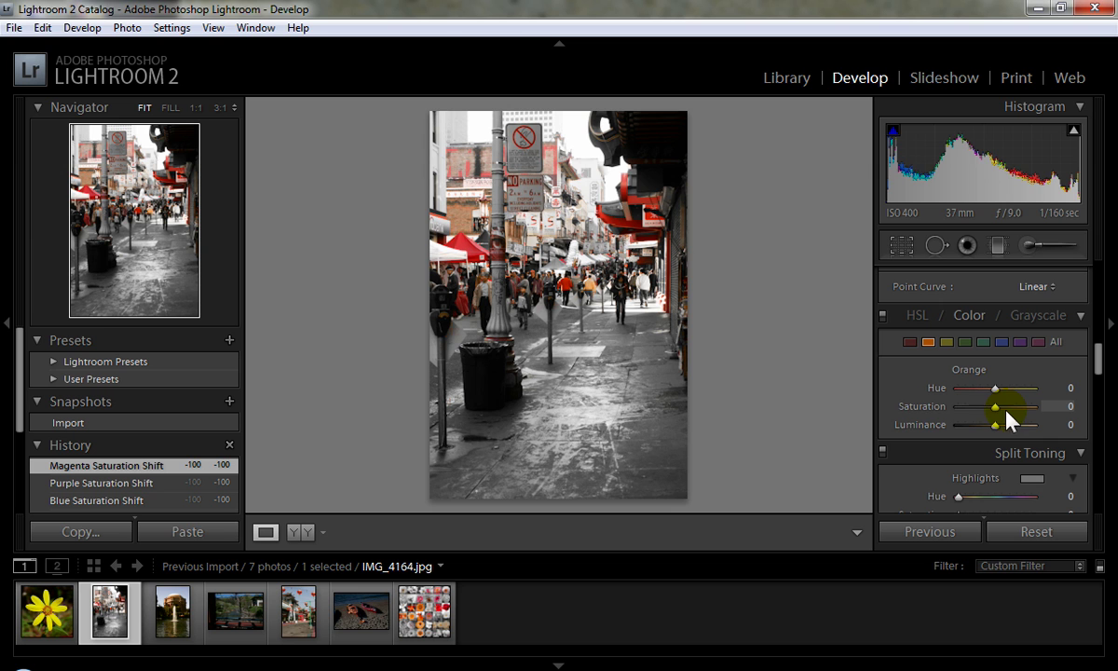
{"action": "left_click_drag", "start_coordinate": [947, 413], "coordinate": [985, 417]}
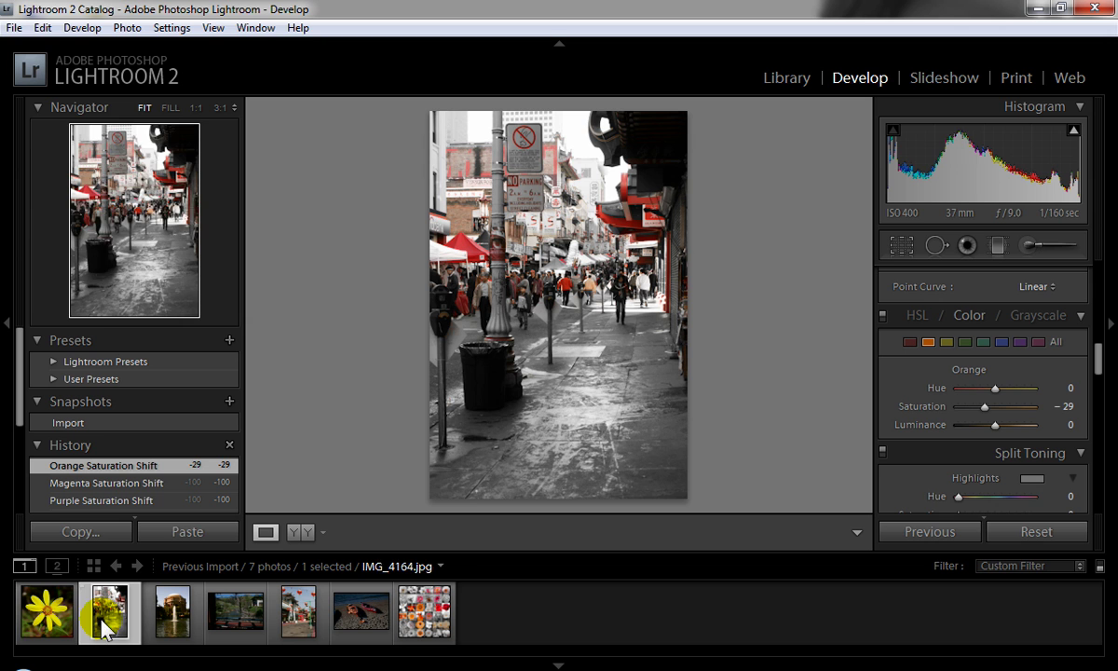
On the yellow flower photo, drop orange saturation to -100 and green to about -83.
{"action": "left_click", "coordinate": [71, 632]}
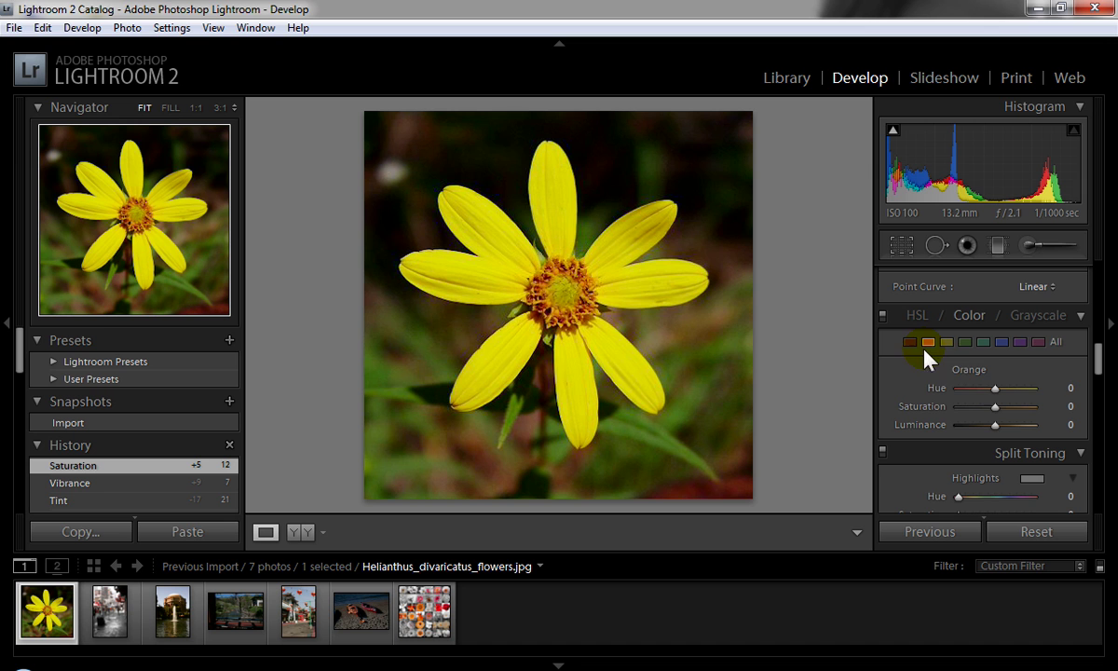
{"action": "left_click_drag", "start_coordinate": [995, 406], "coordinate": [916, 419]}
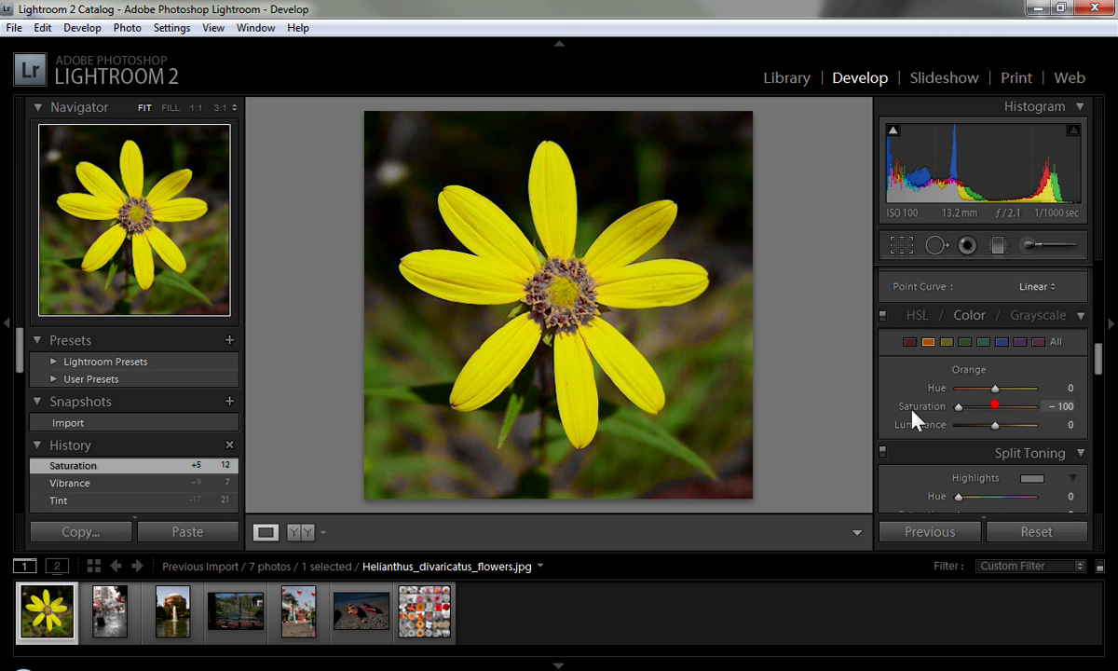
{"action": "left_click", "coordinate": [910, 342]}
{"action": "left_click", "coordinate": [966, 342]}
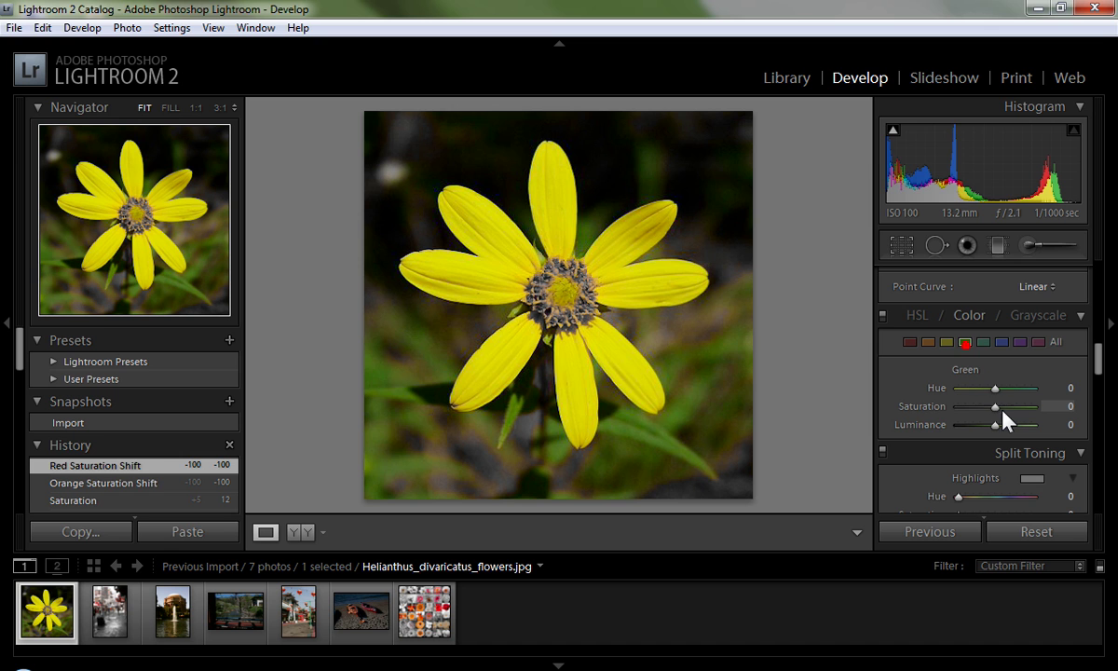
{"action": "left_click_drag", "start_coordinate": [995, 406], "coordinate": [896, 428]}
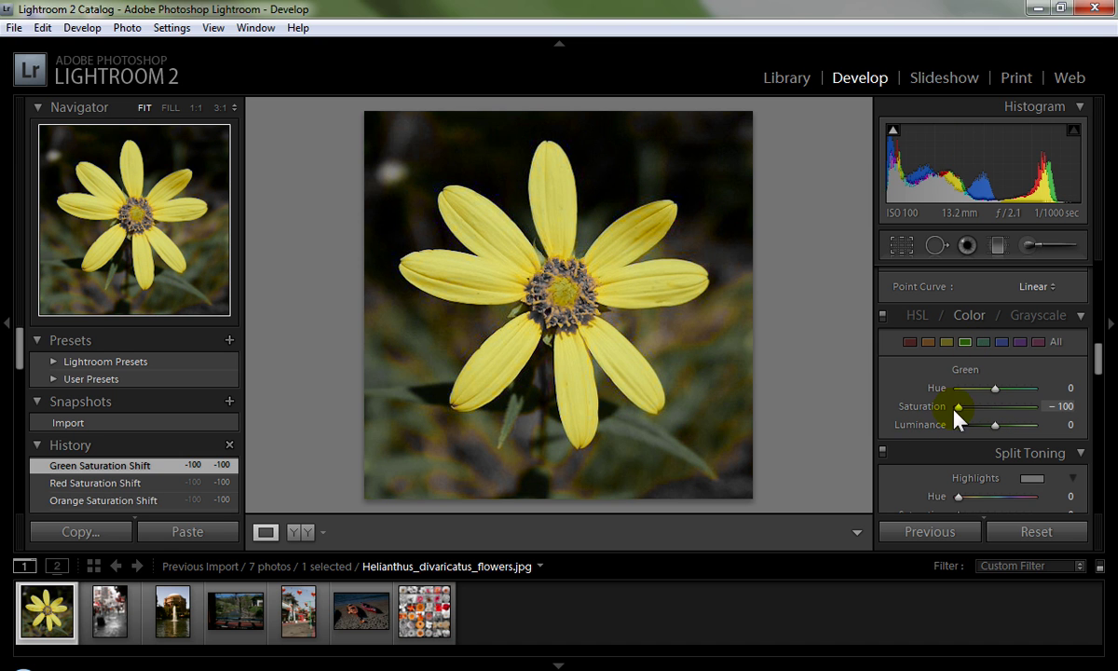
{"action": "left_click_drag", "start_coordinate": [967, 410], "coordinate": [894, 422]}
Drain saturation from the aqua, blue, purple and magenta ranges.
{"action": "left_click", "coordinate": [983, 342]}
{"action": "left_click", "coordinate": [1001, 342]}
{"action": "left_click", "coordinate": [1020, 342]}
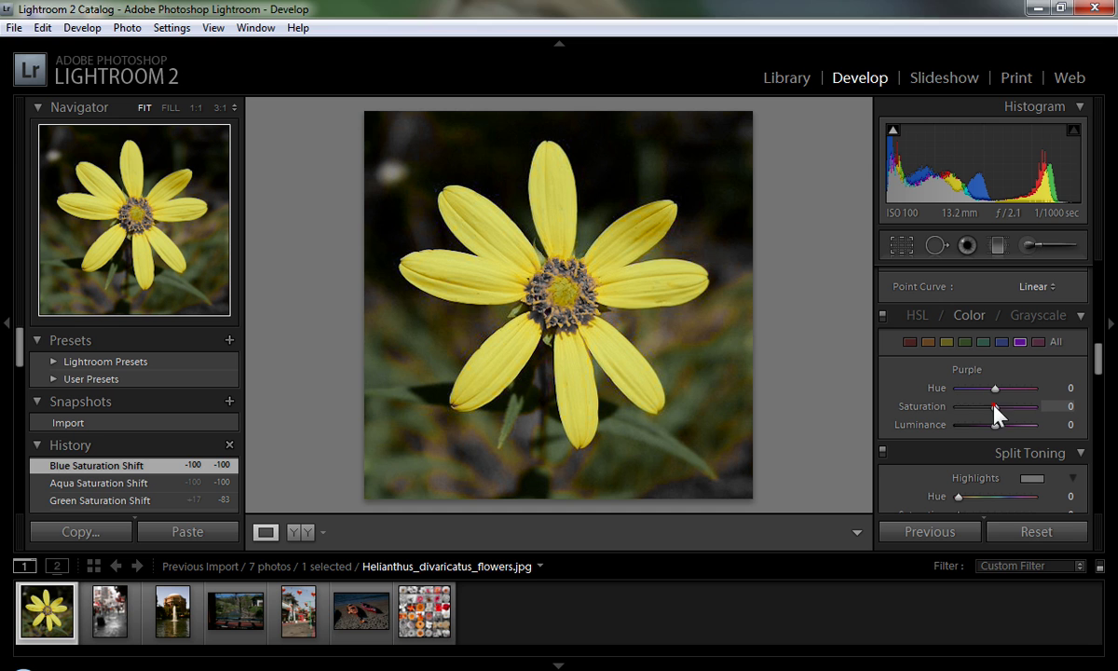
{"action": "left_click_drag", "start_coordinate": [994, 406], "coordinate": [913, 415]}
{"action": "mouse_move", "coordinate": [993, 406]}
{"action": "left_mouse_down"}
{"action": "mouse_move", "coordinate": [963, 409]}
{"action": "mouse_move", "coordinate": [1009, 407]}
{"action": "left_mouse_up"}
Revisit the green and yellow ranges, then drain orange saturation fully.
{"action": "left_click", "coordinate": [965, 342]}
{"action": "left_click", "coordinate": [949, 343]}
{"action": "left_click", "coordinate": [947, 342]}
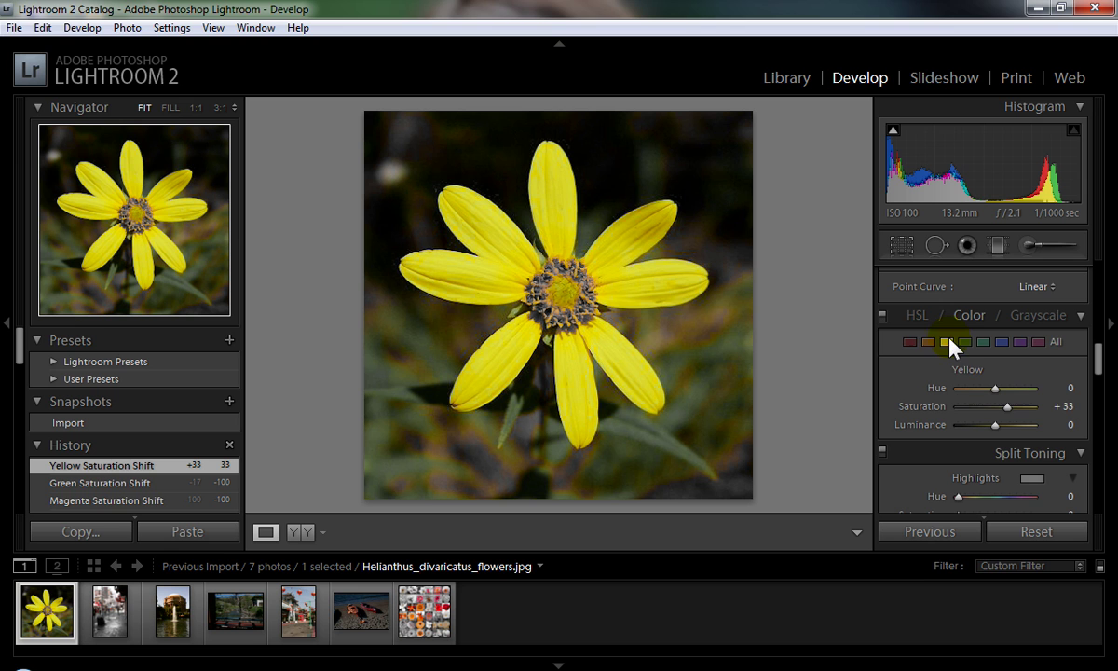
{"action": "left_click", "coordinate": [928, 342]}
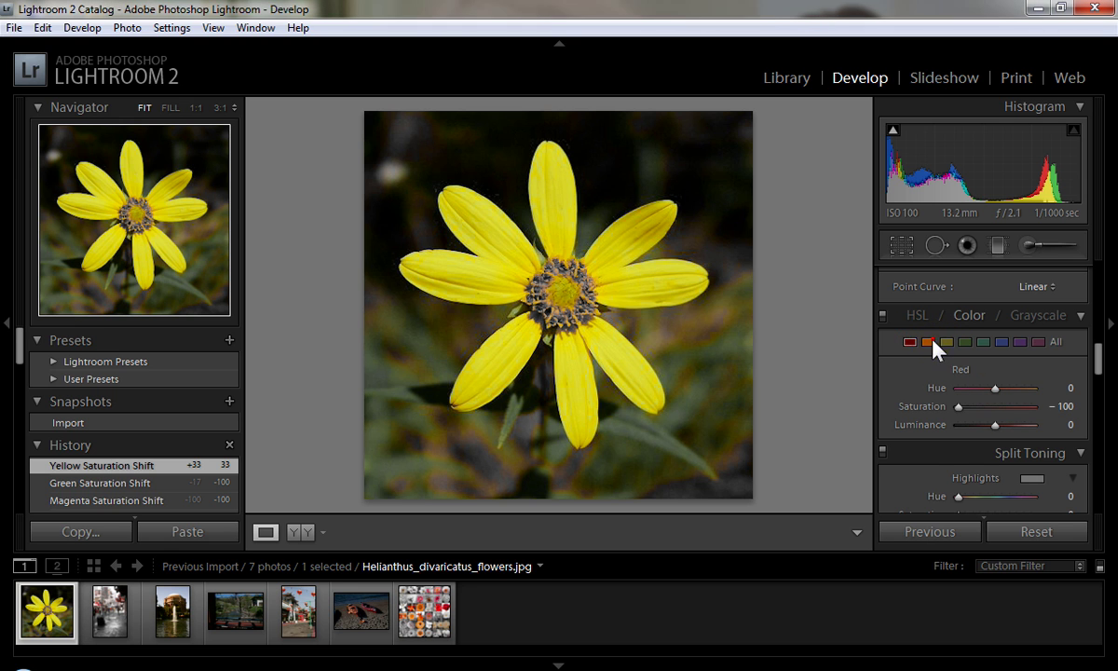
{"action": "left_click_drag", "start_coordinate": [995, 407], "coordinate": [956, 408]}
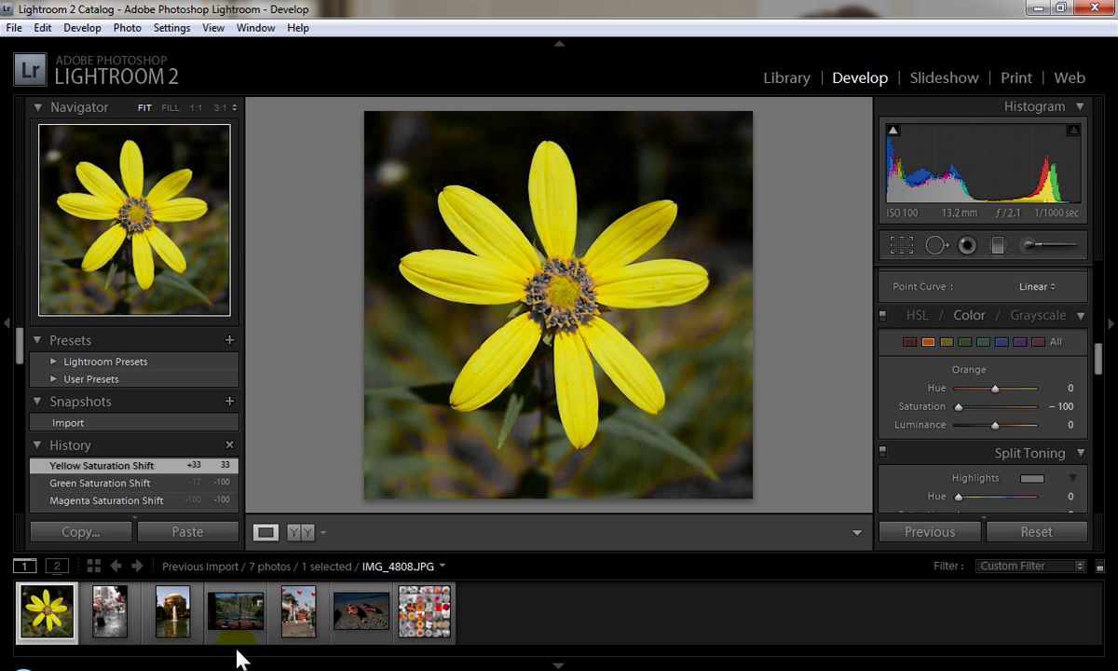
Select the street photo and reset all its adjustments in Quick Develop.
{"action": "left_click", "coordinate": [147, 617]}
{"action": "left_click", "coordinate": [111, 611]}
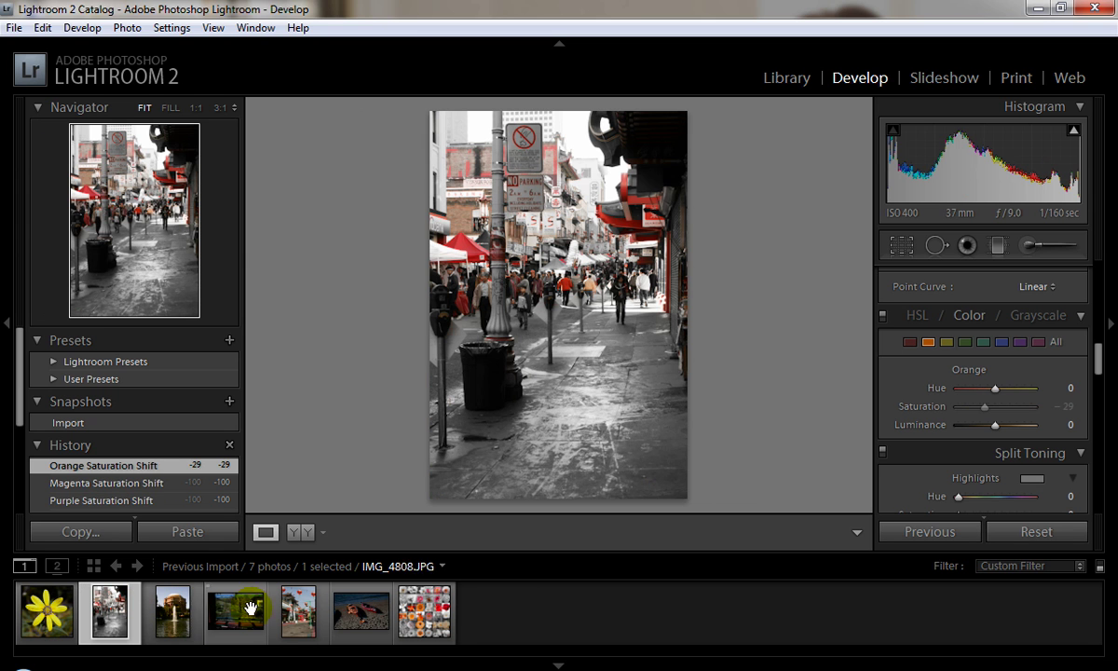
{"action": "left_click", "coordinate": [798, 80]}
{"action": "left_click", "coordinate": [1025, 417]}
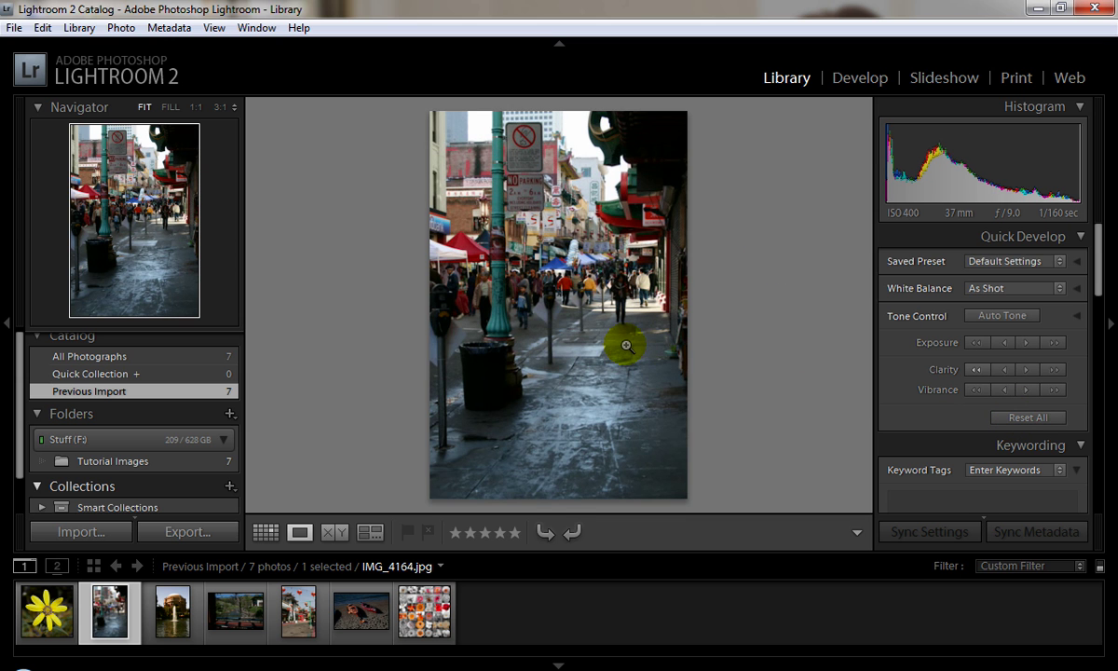
Apply Auto Tone and set the white balance to Auto.
{"action": "left_click", "coordinate": [1010, 316]}
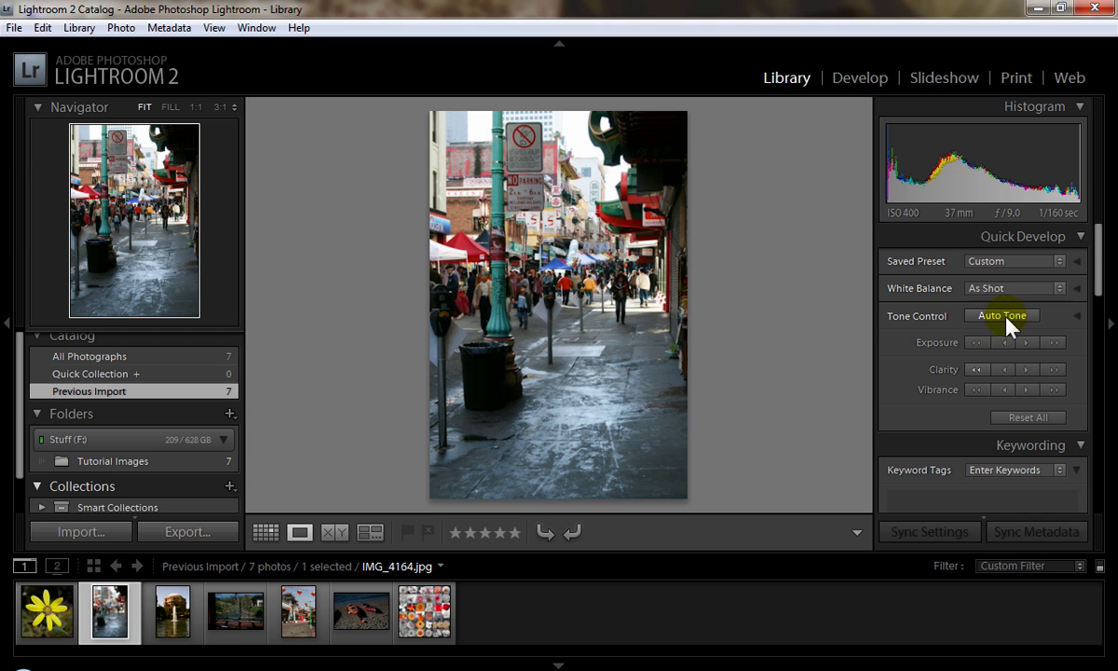
{"action": "left_click", "coordinate": [1055, 291]}
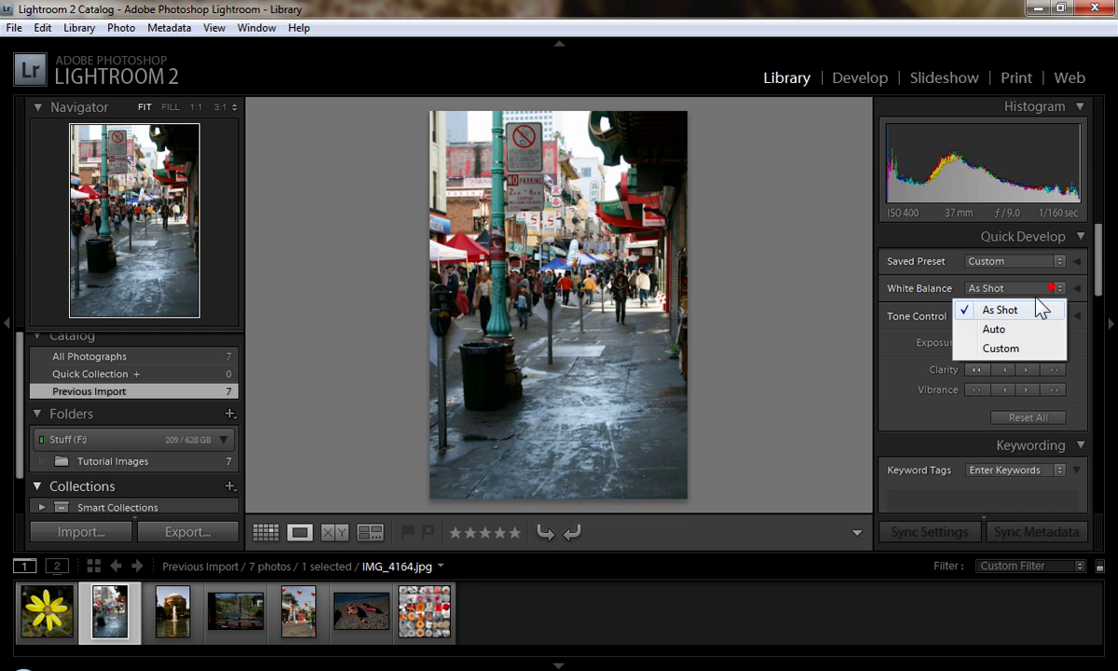
{"action": "left_click", "coordinate": [987, 326]}
{"action": "left_click", "coordinate": [843, 77]}
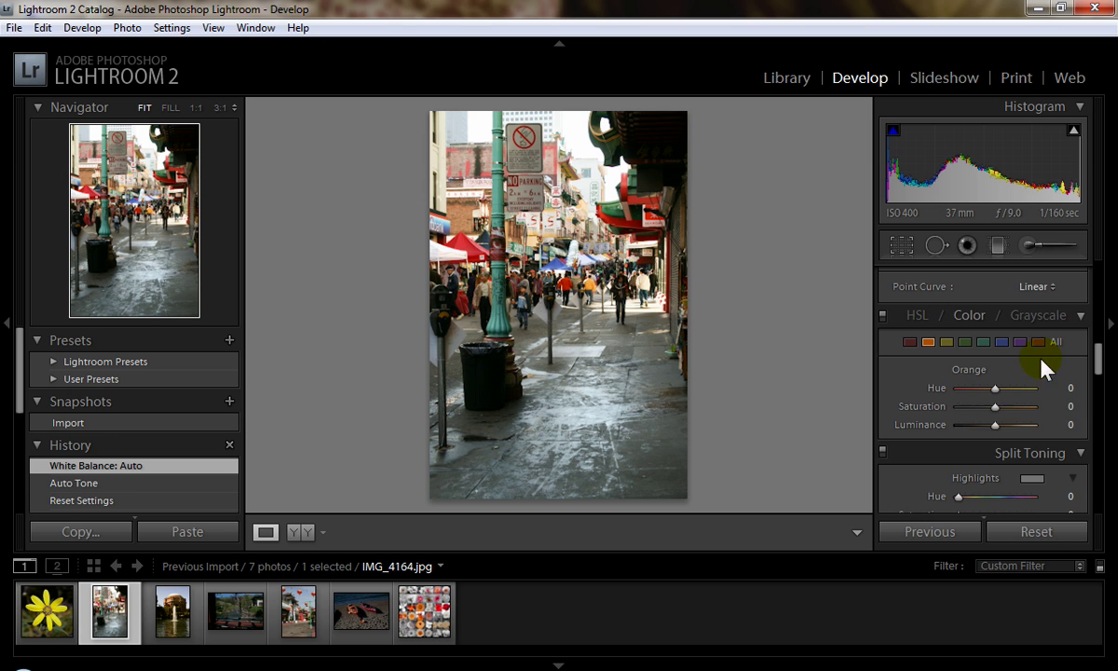
Warm Temp to +19, set Fill Light to 8 and Blacks to 5.
{"action": "left_click_drag", "start_coordinate": [1097, 365], "coordinate": [1092, 281]}
{"action": "left_click_drag", "start_coordinate": [999, 341], "coordinate": [1005, 349]}
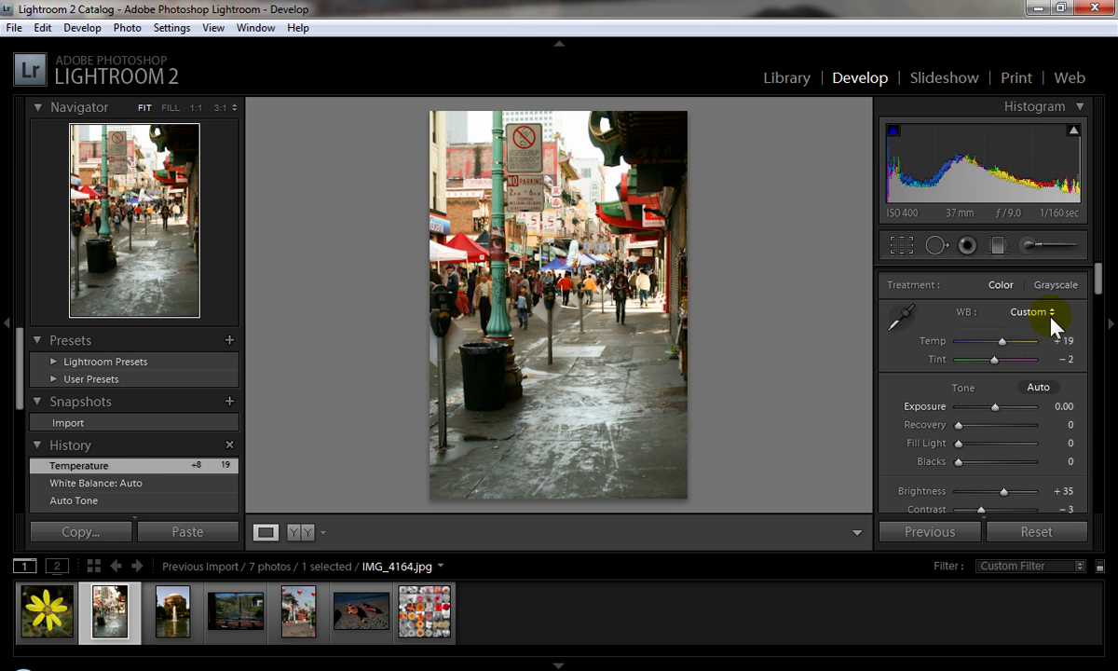
{"action": "left_click_drag", "start_coordinate": [1098, 280], "coordinate": [1098, 285]}
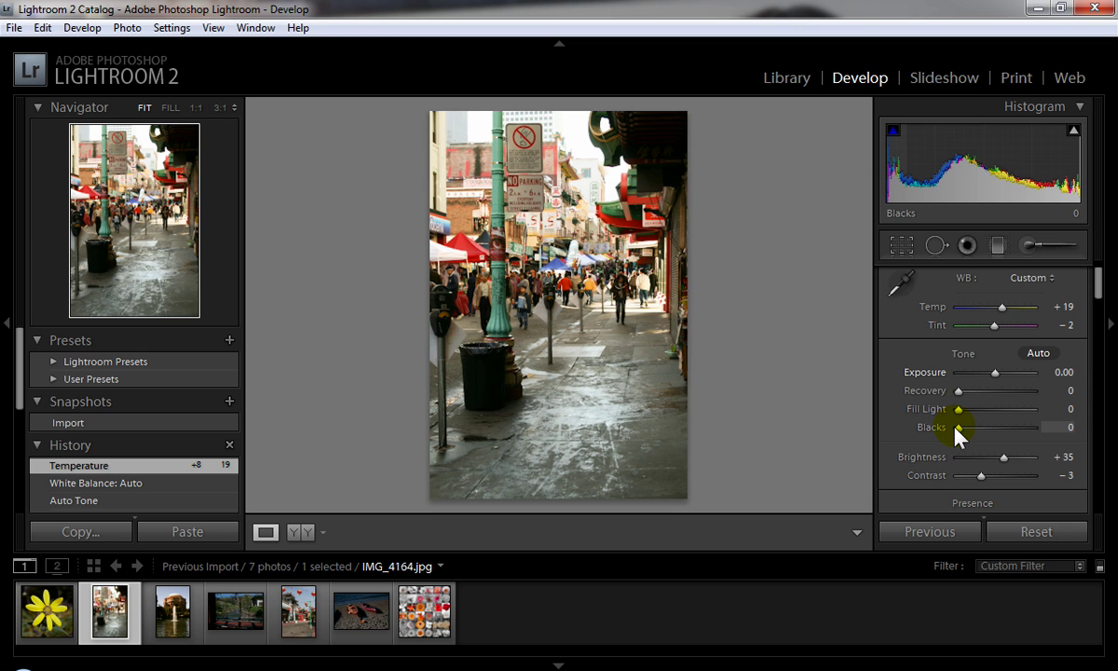
{"action": "left_click_drag", "start_coordinate": [958, 427], "coordinate": [963, 428]}
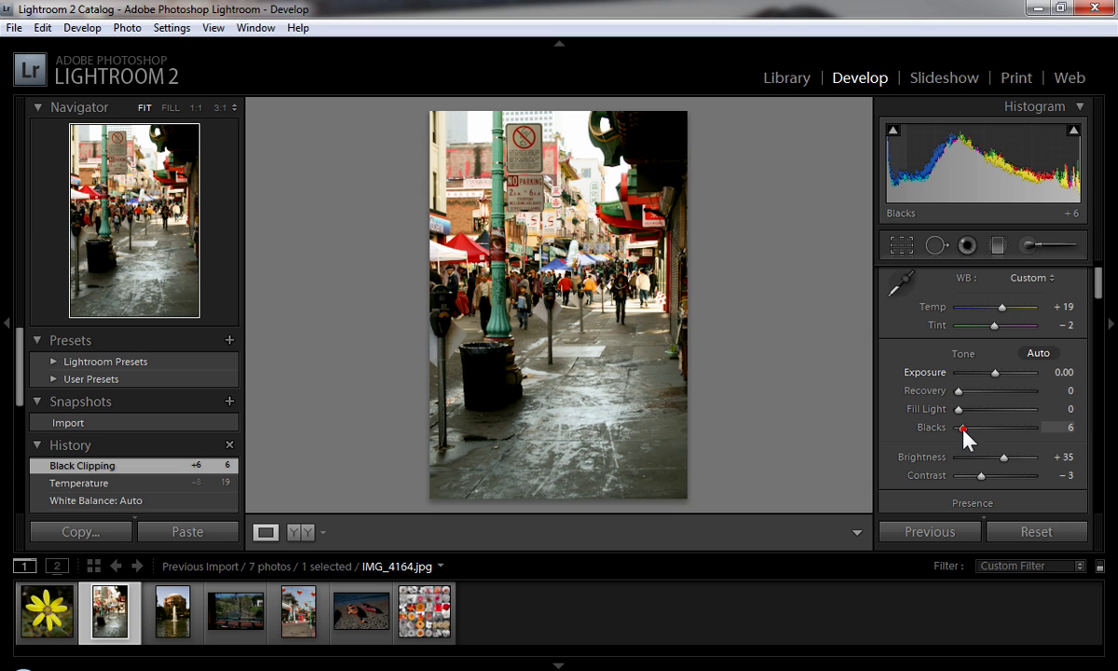
{"action": "left_click_drag", "start_coordinate": [964, 429], "coordinate": [829, 391]}
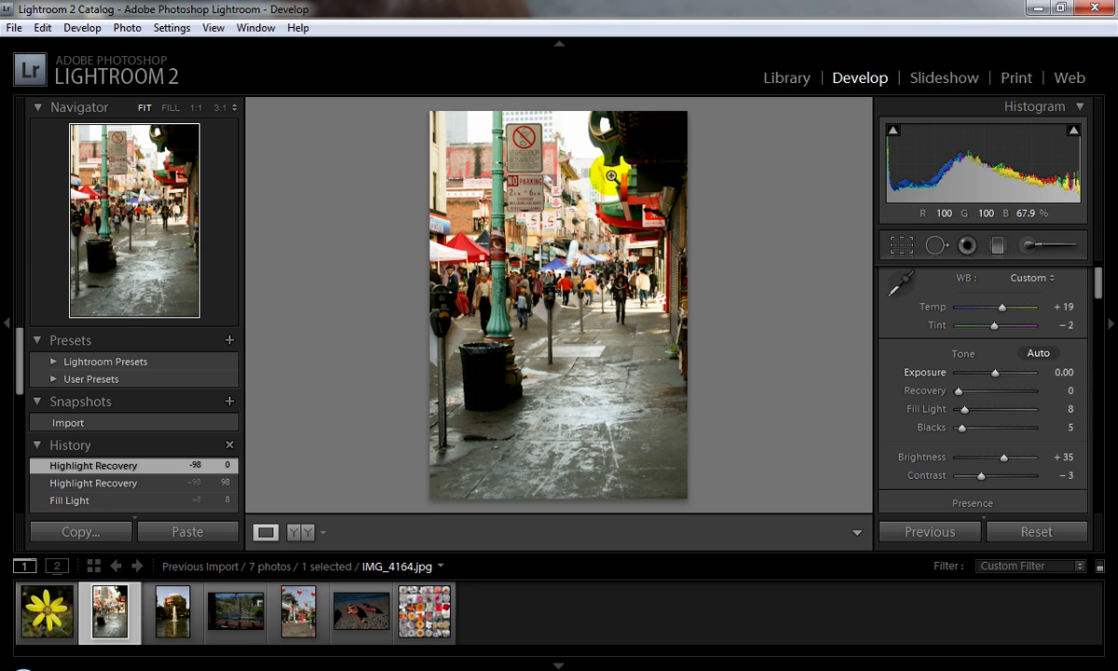
Set Recovery to 100, Brightness and Contrast to +32, and Vibrance to +21.
{"action": "left_click_drag", "start_coordinate": [959, 392], "coordinate": [1100, 407]}
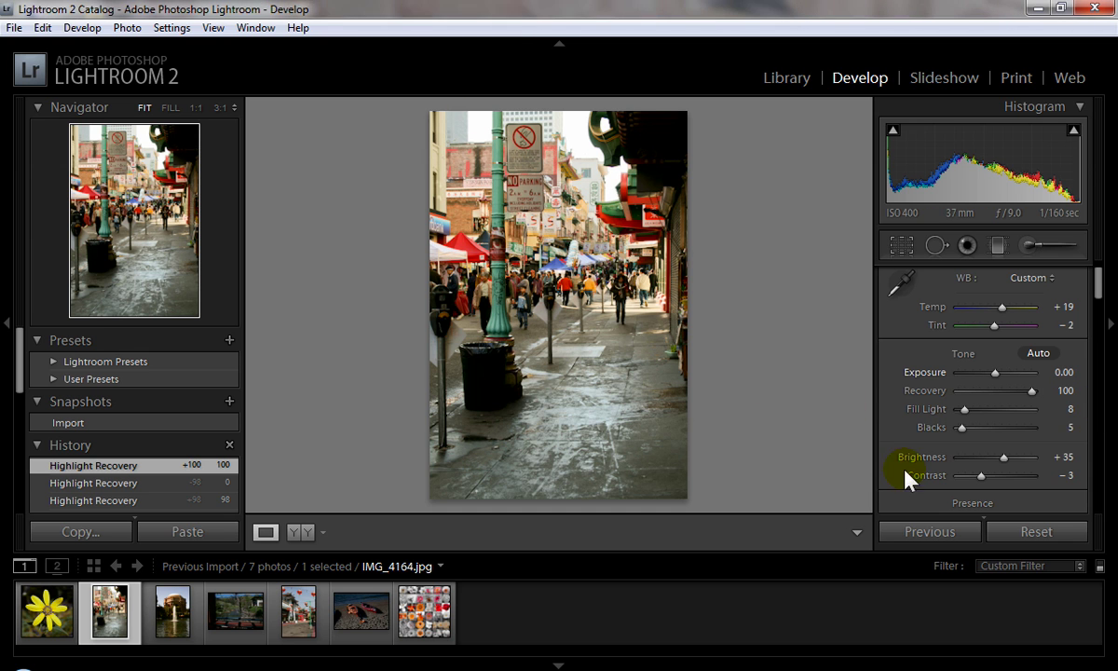
{"action": "left_click_drag", "start_coordinate": [1098, 296], "coordinate": [1100, 309]}
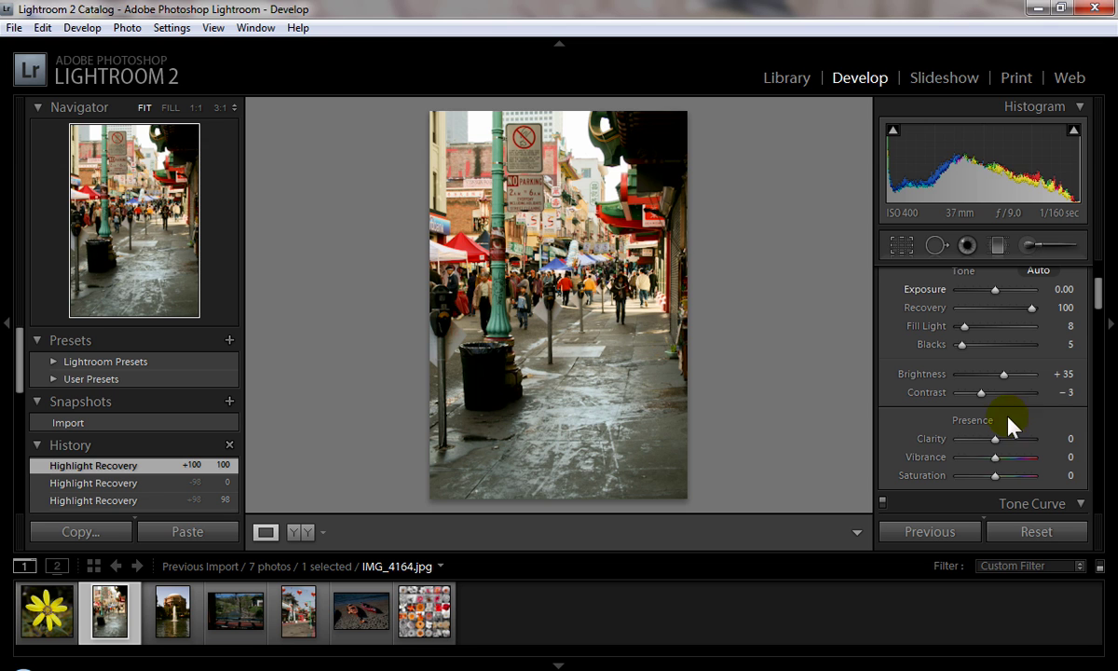
{"action": "left_click_drag", "start_coordinate": [995, 458], "coordinate": [1003, 456]}
{"action": "left_click_drag", "start_coordinate": [982, 393], "coordinate": [1003, 377]}
{"action": "left_click_drag", "start_coordinate": [1100, 300], "coordinate": [1099, 307]}
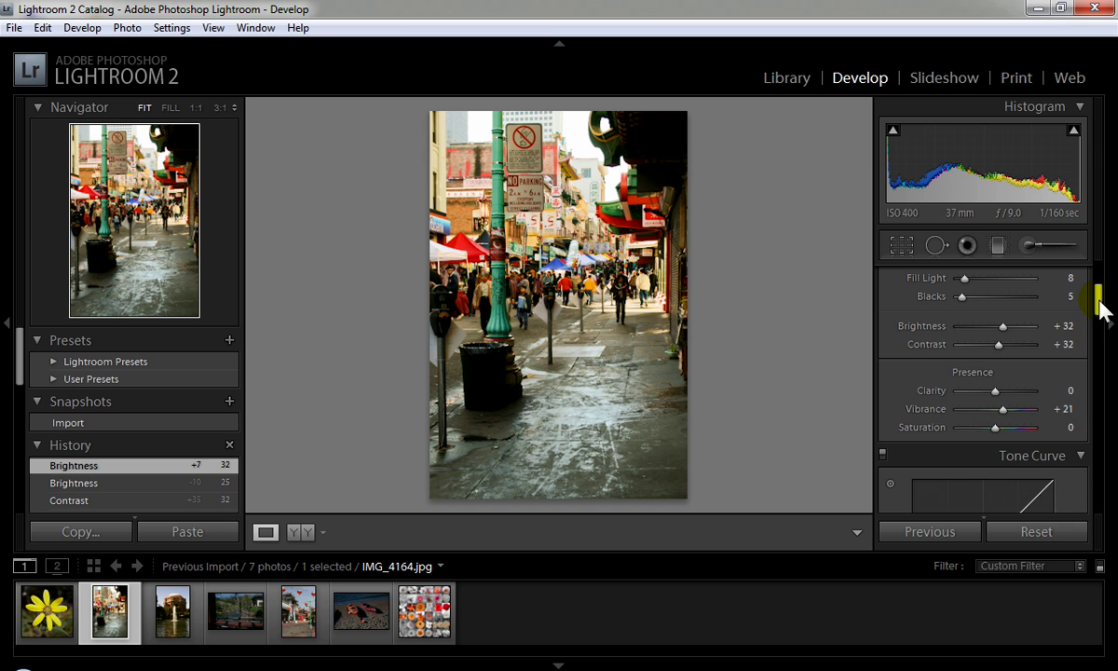
Add a Lens Correction vignette with Amount -100 and Midpoint 79.
{"action": "left_click_drag", "start_coordinate": [1098, 299], "coordinate": [1095, 446]}
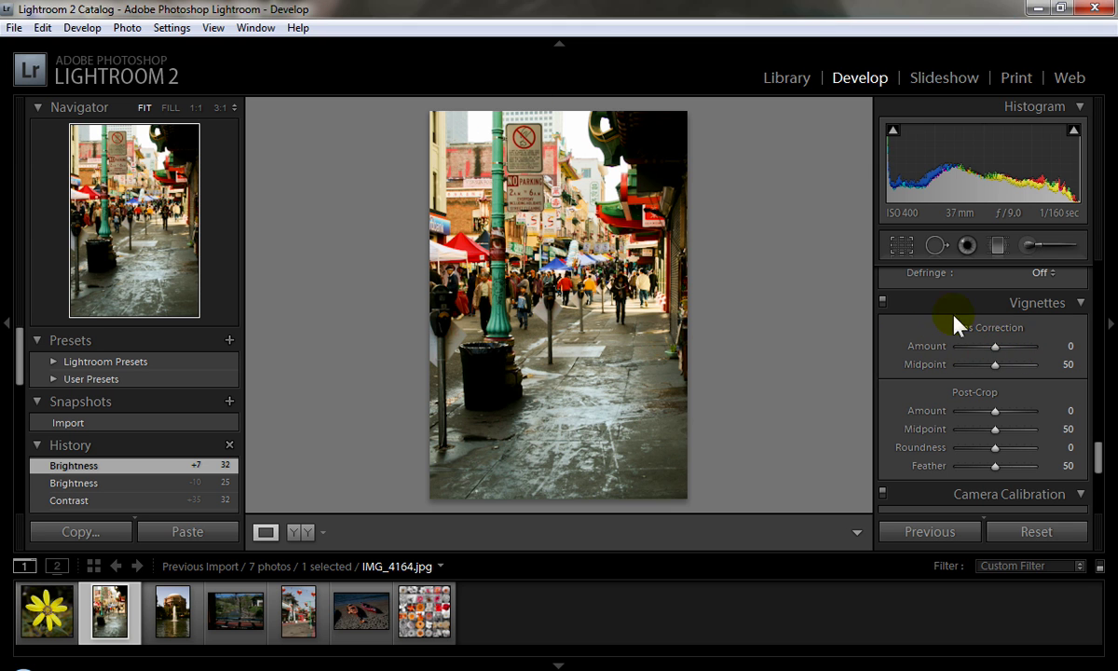
{"action": "left_click_drag", "start_coordinate": [996, 347], "coordinate": [914, 357]}
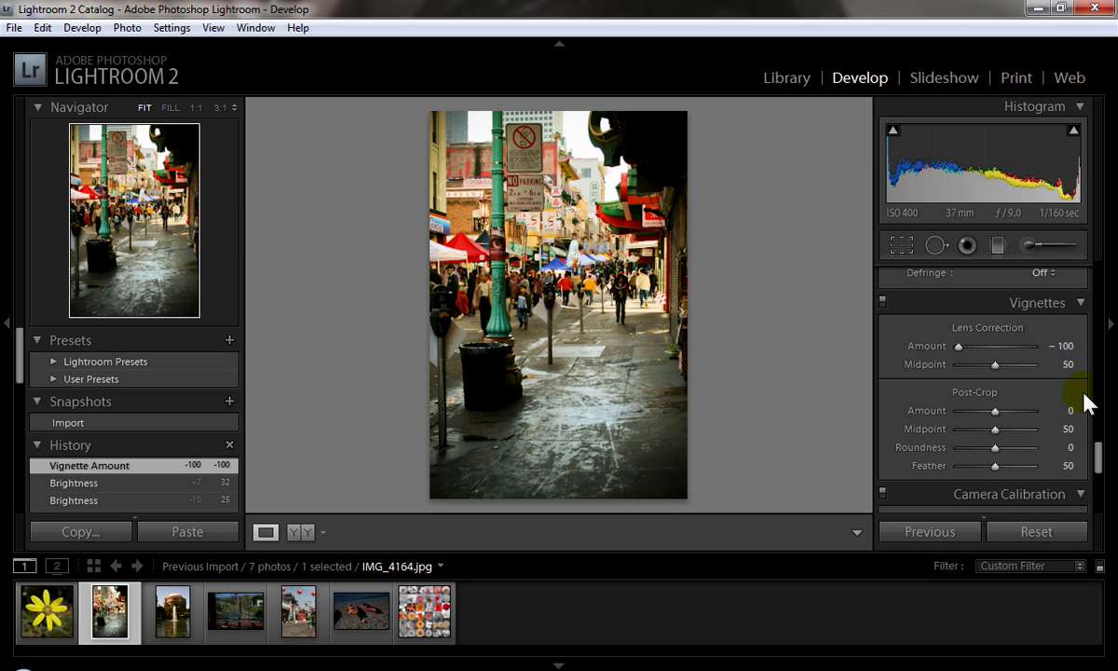
{"action": "left_click_drag", "start_coordinate": [995, 365], "coordinate": [1073, 369]}
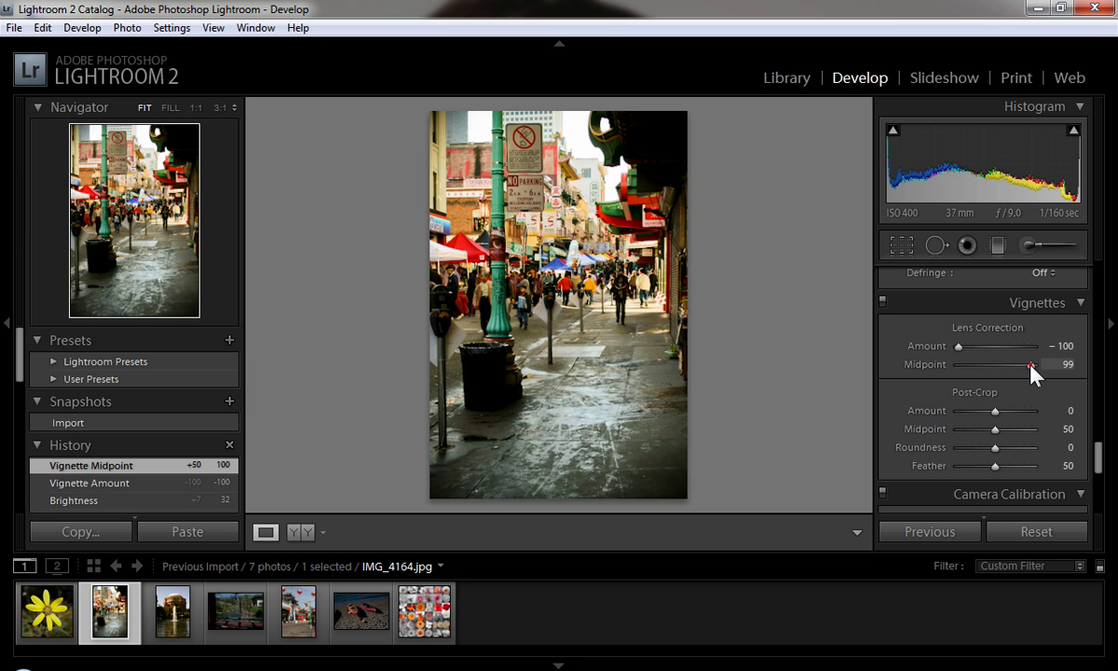
{"action": "mouse_move", "coordinate": [1032, 366]}
{"action": "left_mouse_down"}
{"action": "mouse_move", "coordinate": [921, 369]}
{"action": "mouse_move", "coordinate": [1017, 369]}
{"action": "left_mouse_up"}
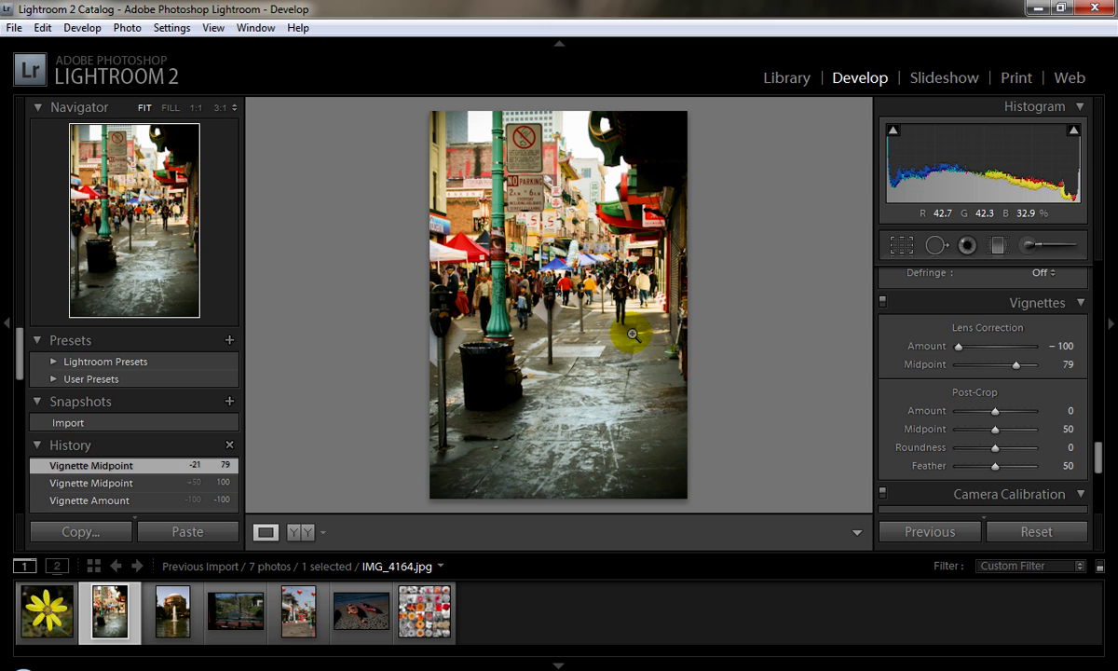
Reset the street photo in Library, then apply Auto white balance and Auto Tone.
{"action": "left_click", "coordinate": [797, 82]}
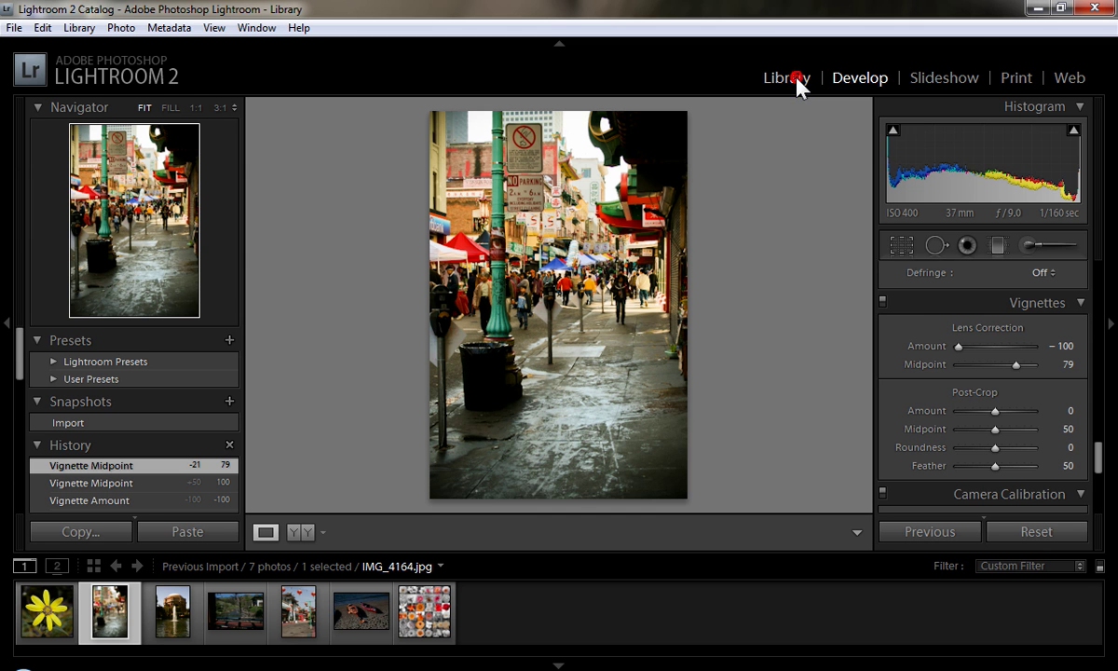
{"action": "left_click", "coordinate": [1027, 419]}
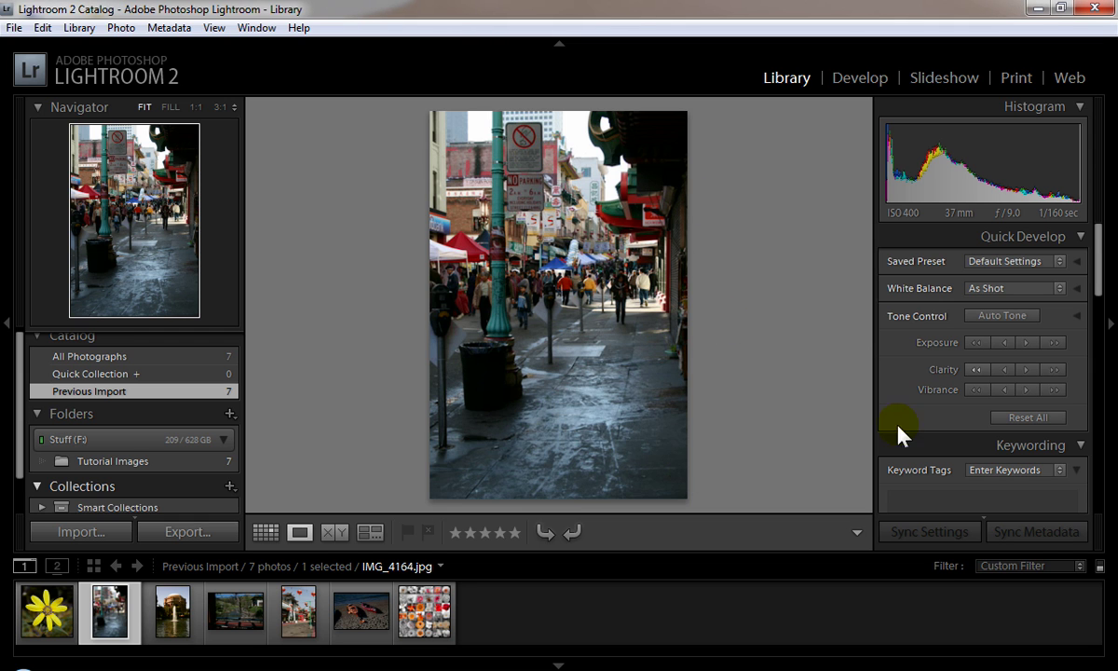
{"action": "left_click", "coordinate": [1013, 288]}
{"action": "left_click", "coordinate": [1006, 327]}
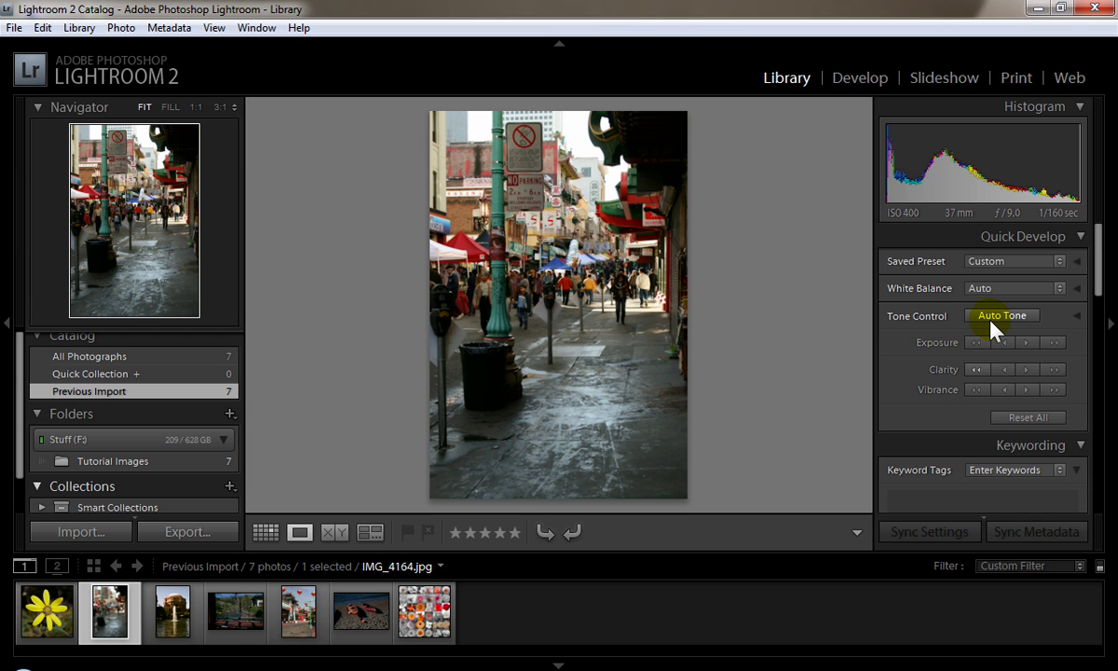
{"action": "left_click", "coordinate": [991, 320]}
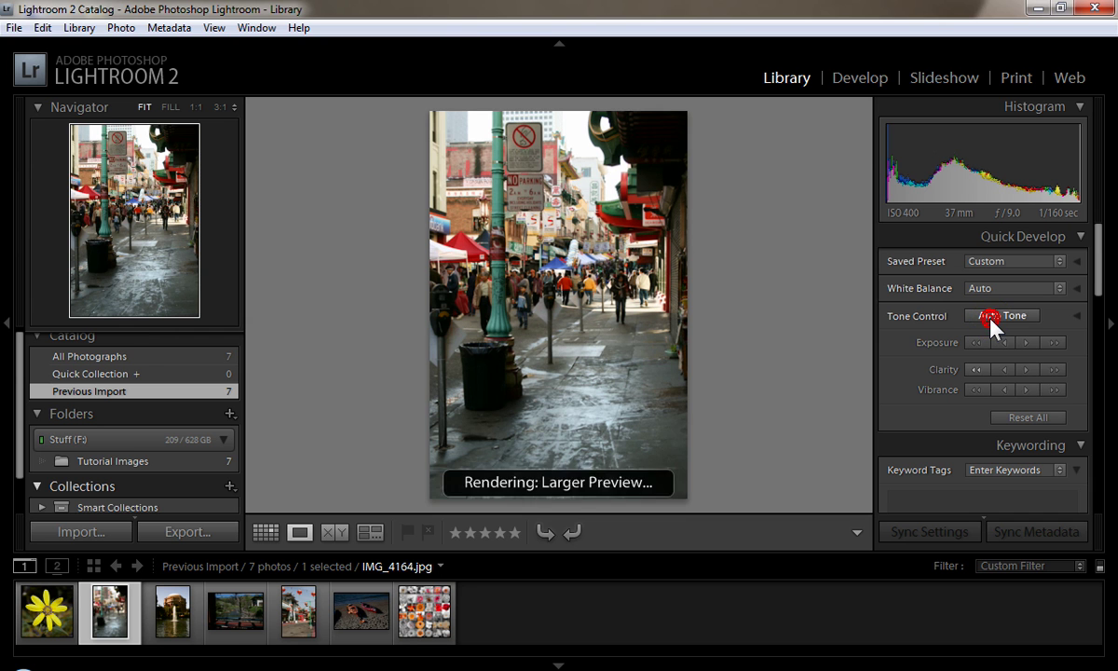
In Develop, warm Temp to +17 and raise Blacks to 4.
{"action": "left_click", "coordinate": [843, 80]}
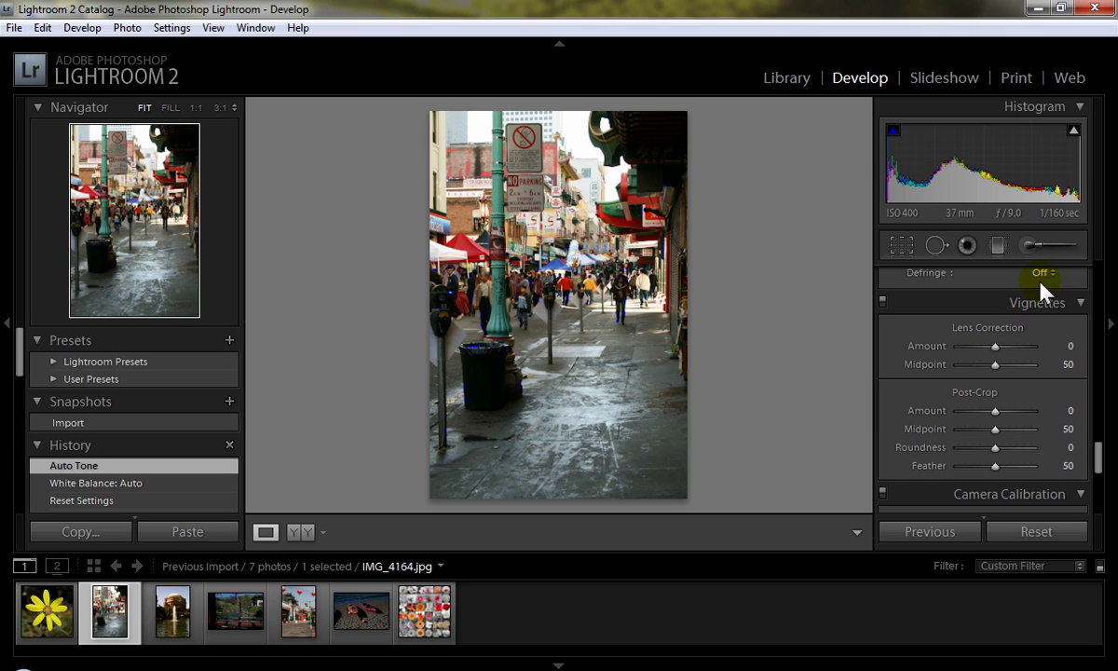
{"action": "left_click_drag", "start_coordinate": [1104, 470], "coordinate": [1098, 284]}
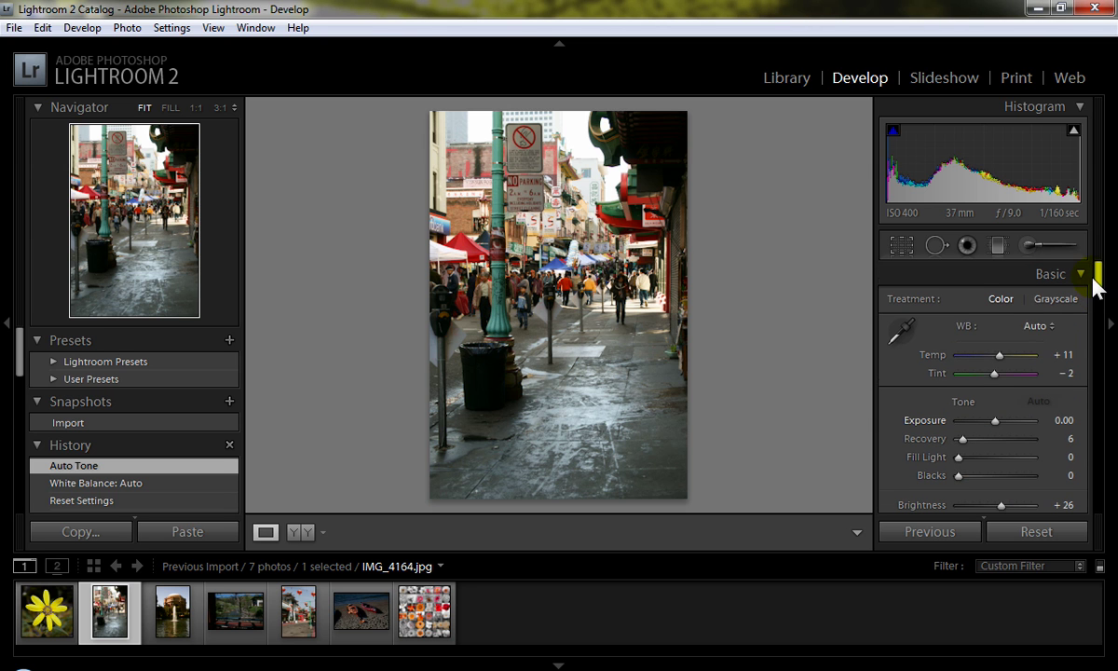
{"action": "left_click", "coordinate": [1001, 356]}
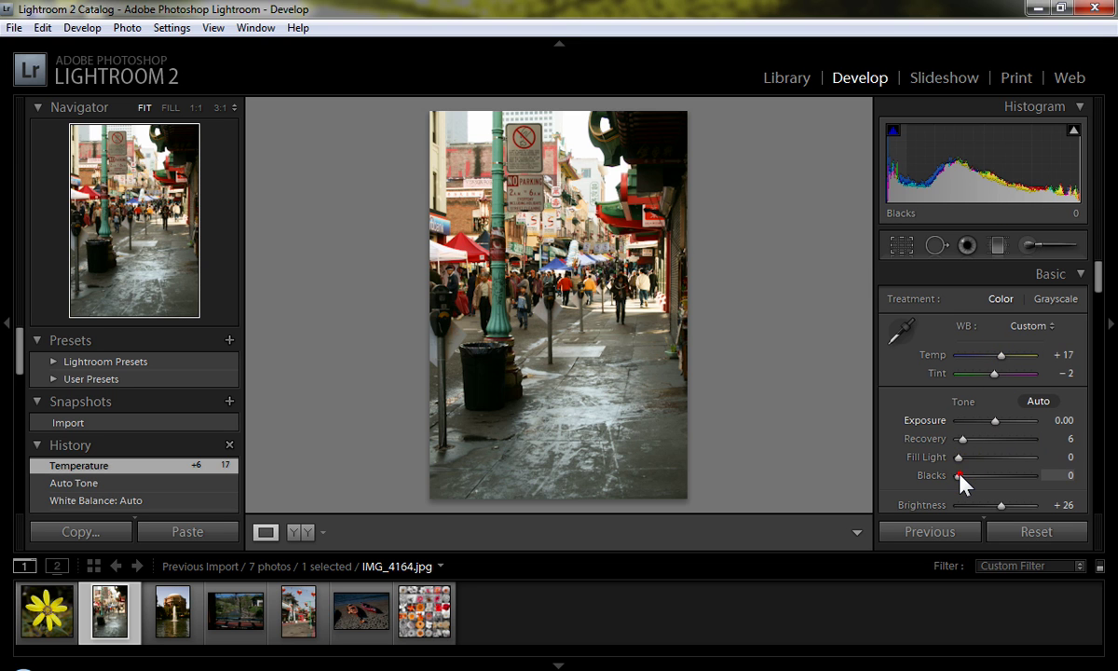
{"action": "left_click_drag", "start_coordinate": [959, 474], "coordinate": [962, 473]}
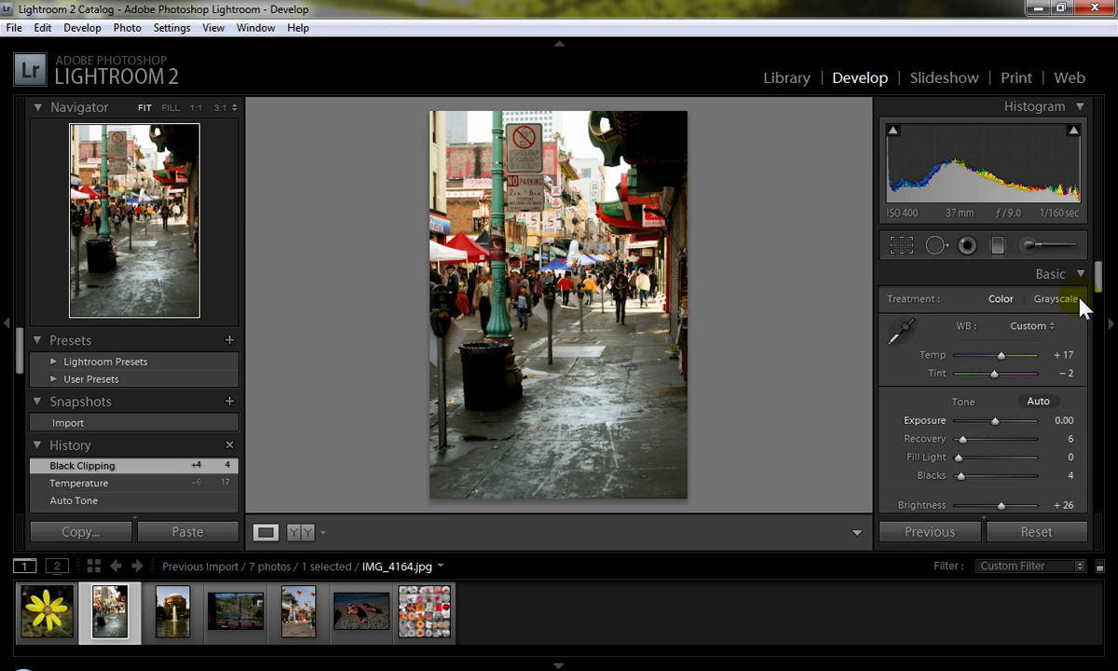
{"action": "scroll", "coordinate": [1090, 298], "scroll_direction": "down", "scroll_amount": 5}
{"action": "mouse_move", "coordinate": [993, 379]}
{"action": "left_mouse_down"}
{"action": "mouse_move", "coordinate": [1001, 401]}
{"action": "mouse_move", "coordinate": [998, 363]}
{"action": "left_mouse_up"}
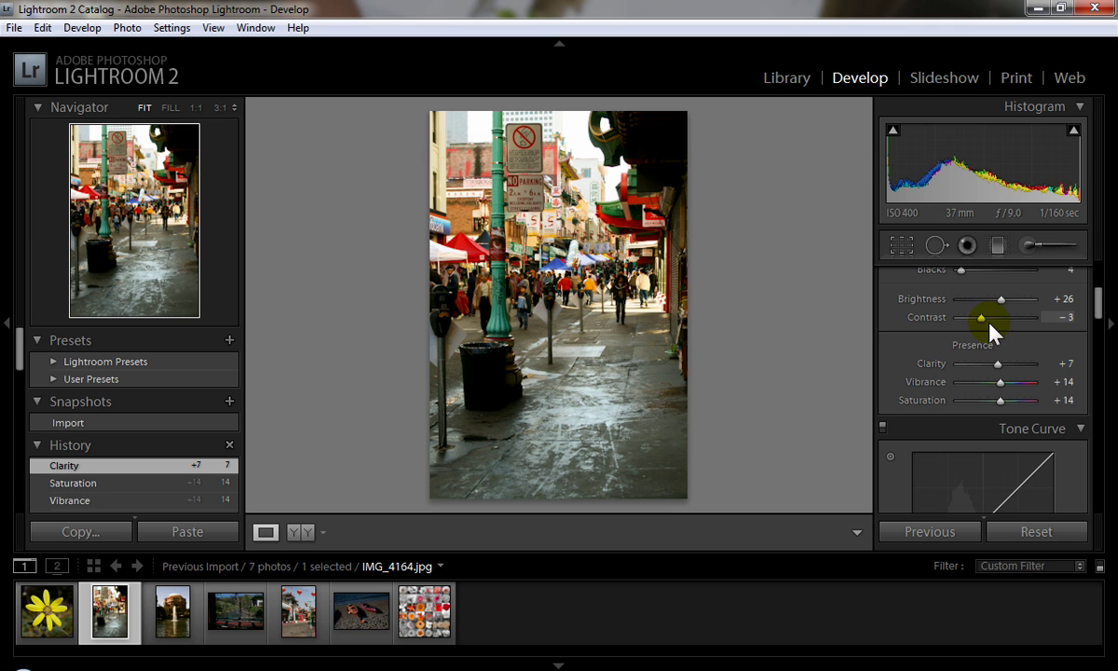
Set Contrast +9, Brightness +14, Recovery 100, Exposure +0.48 and Vignette Amount -100.
{"action": "left_click_drag", "start_coordinate": [989, 323], "coordinate": [1001, 319]}
{"action": "scroll", "coordinate": [1098, 315], "scroll_direction": "down", "scroll_amount": 2}
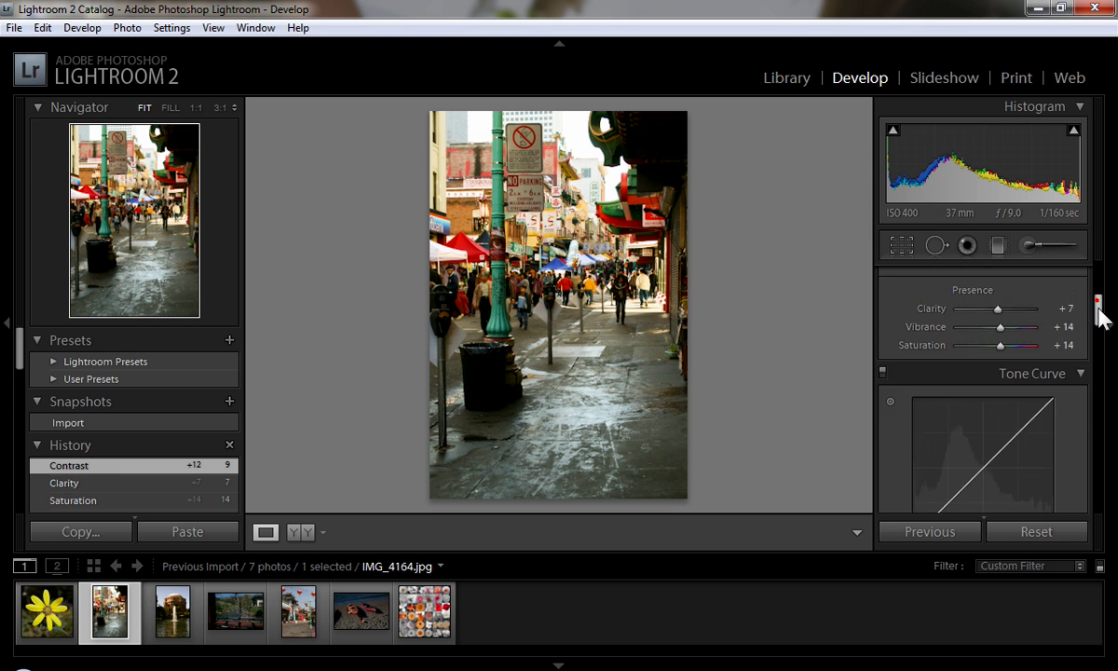
{"action": "left_click_drag", "start_coordinate": [1100, 316], "coordinate": [1095, 289]}
{"action": "left_click_drag", "start_coordinate": [1001, 390], "coordinate": [998, 387]}
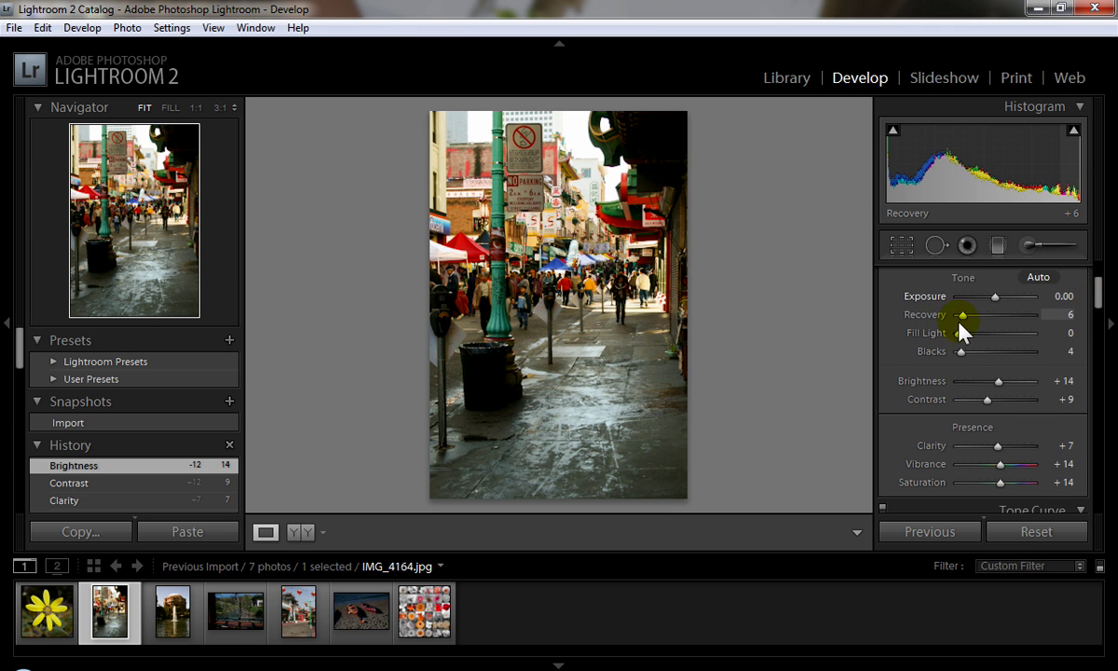
{"action": "left_click_drag", "start_coordinate": [983, 317], "coordinate": [1099, 285]}
{"action": "left_click_drag", "start_coordinate": [995, 351], "coordinate": [999, 351]}
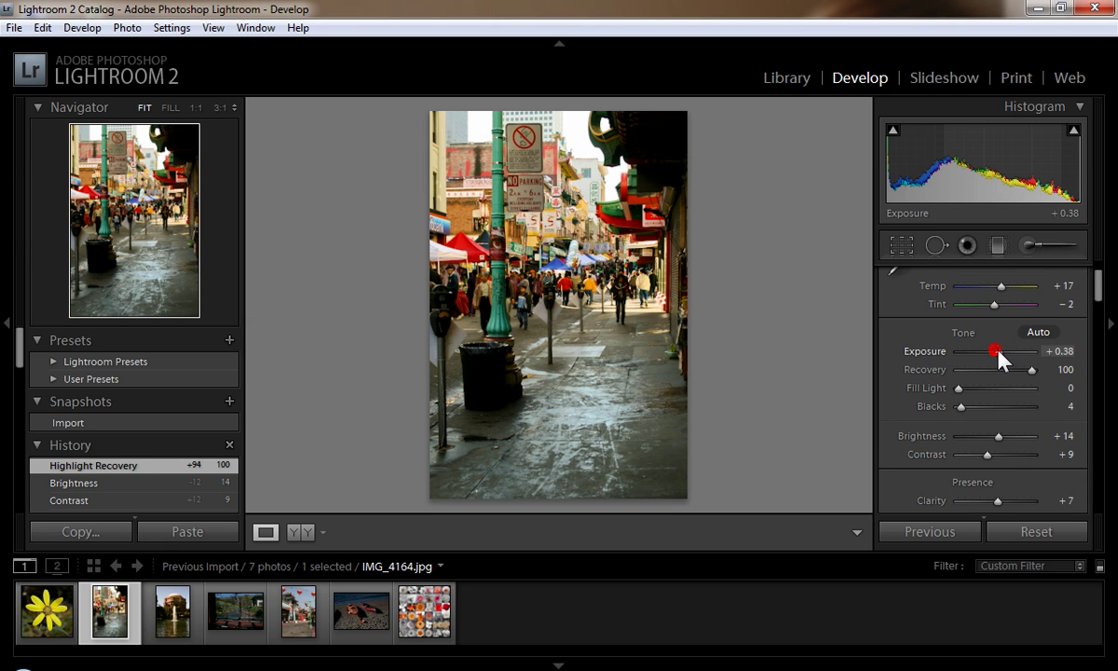
{"action": "left_click_drag", "start_coordinate": [1098, 283], "coordinate": [1093, 456]}
{"action": "mouse_move", "coordinate": [990, 412]}
{"action": "left_mouse_down"}
{"action": "mouse_move", "coordinate": [947, 420]}
{"action": "mouse_move", "coordinate": [1002, 431]}
{"action": "left_mouse_up"}
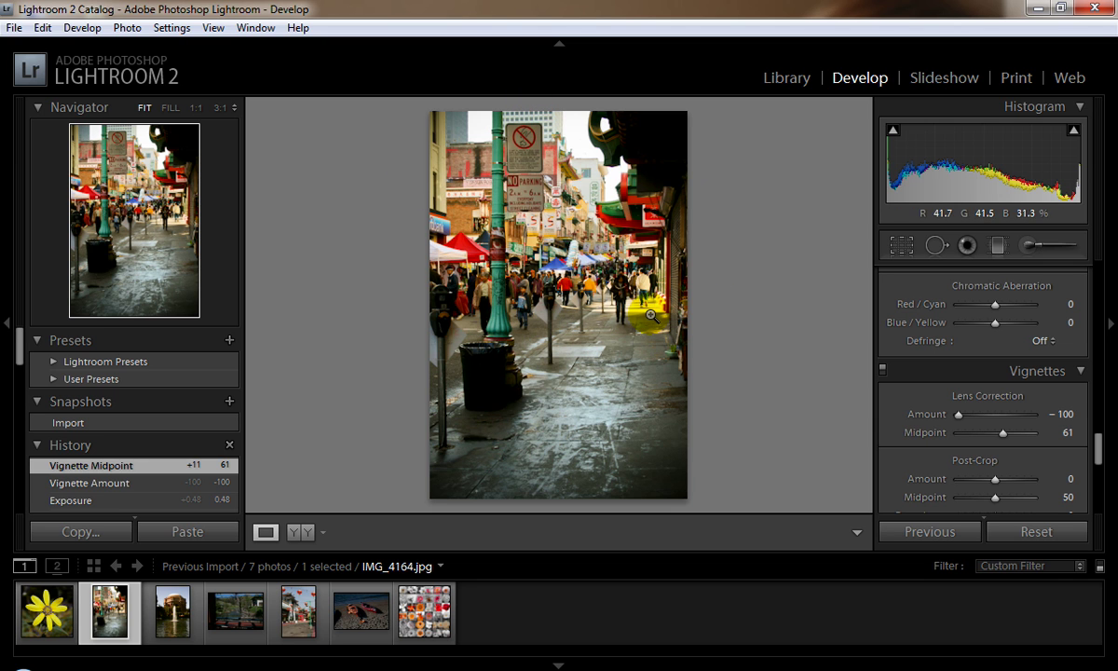
Straighten the street photo to a -6.03 crop angle and crop to a tighter vertical frame.
{"action": "left_click", "coordinate": [904, 246]}
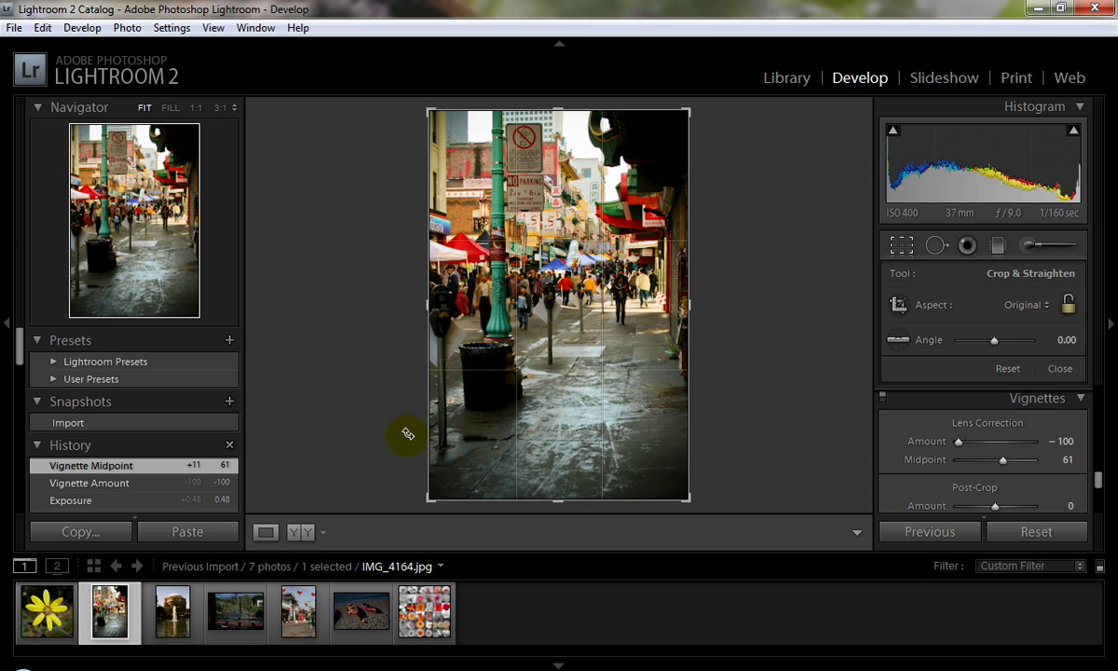
{"action": "left_click_drag", "start_coordinate": [384, 116], "coordinate": [425, 148]}
{"action": "left_click_drag", "start_coordinate": [681, 121], "coordinate": [801, 102]}
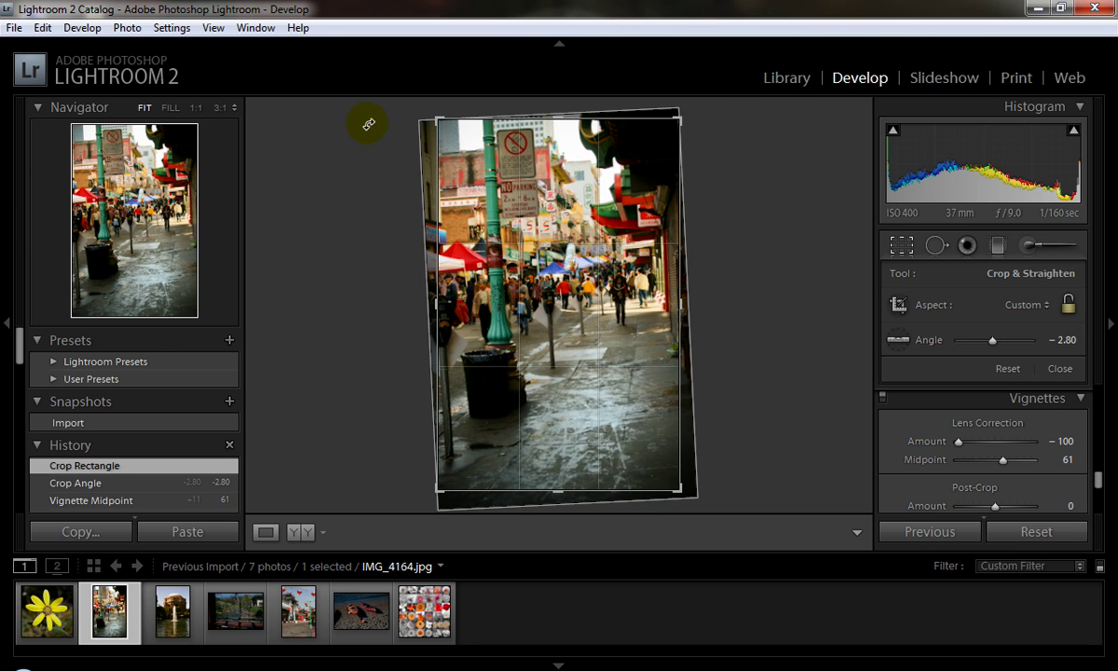
{"action": "mouse_move", "coordinate": [408, 129]}
{"action": "left_mouse_down"}
{"action": "mouse_move", "coordinate": [392, 155]}
{"action": "mouse_move", "coordinate": [428, 124]}
{"action": "mouse_move", "coordinate": [400, 137]}
{"action": "mouse_move", "coordinate": [404, 148]}
{"action": "left_mouse_up"}
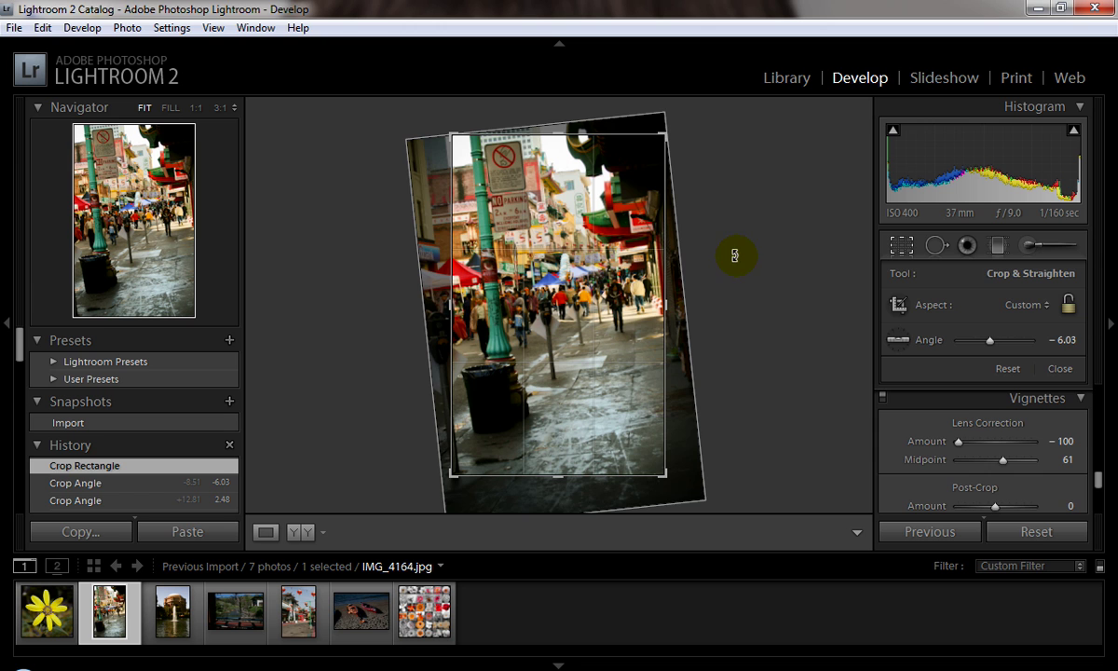
{"action": "left_click", "coordinate": [771, 276]}
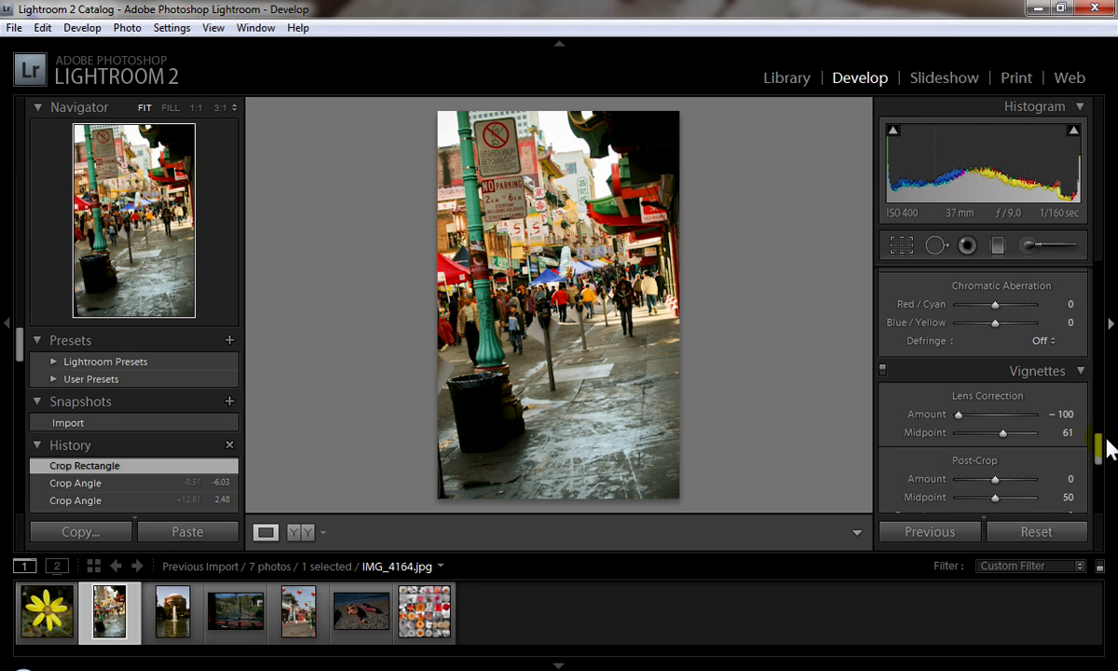
Set the post-crop vignette to Amount -48, Midpoint 81, Roundness -21, Feather 58.
{"action": "scroll", "coordinate": [1100, 452], "scroll_direction": "down", "scroll_amount": 1}
{"action": "mouse_move", "coordinate": [1099, 452]}
{"action": "left_mouse_down"}
{"action": "mouse_move", "coordinate": [1097, 486]}
{"action": "mouse_move", "coordinate": [1099, 457]}
{"action": "left_mouse_up"}
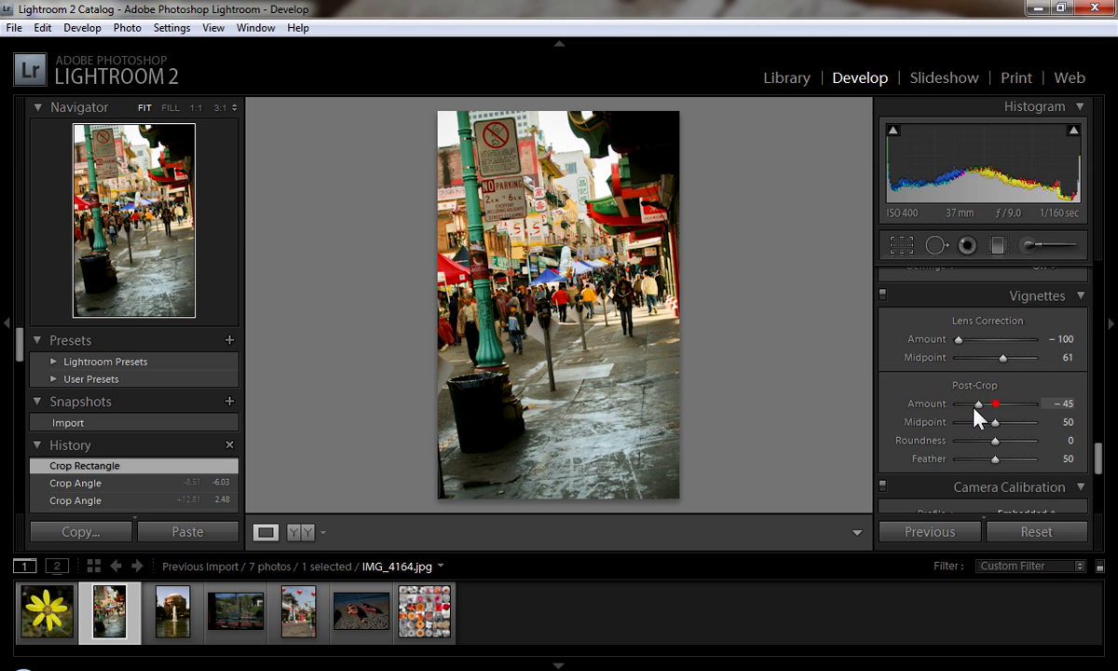
{"action": "left_click_drag", "start_coordinate": [973, 406], "coordinate": [1001, 461]}
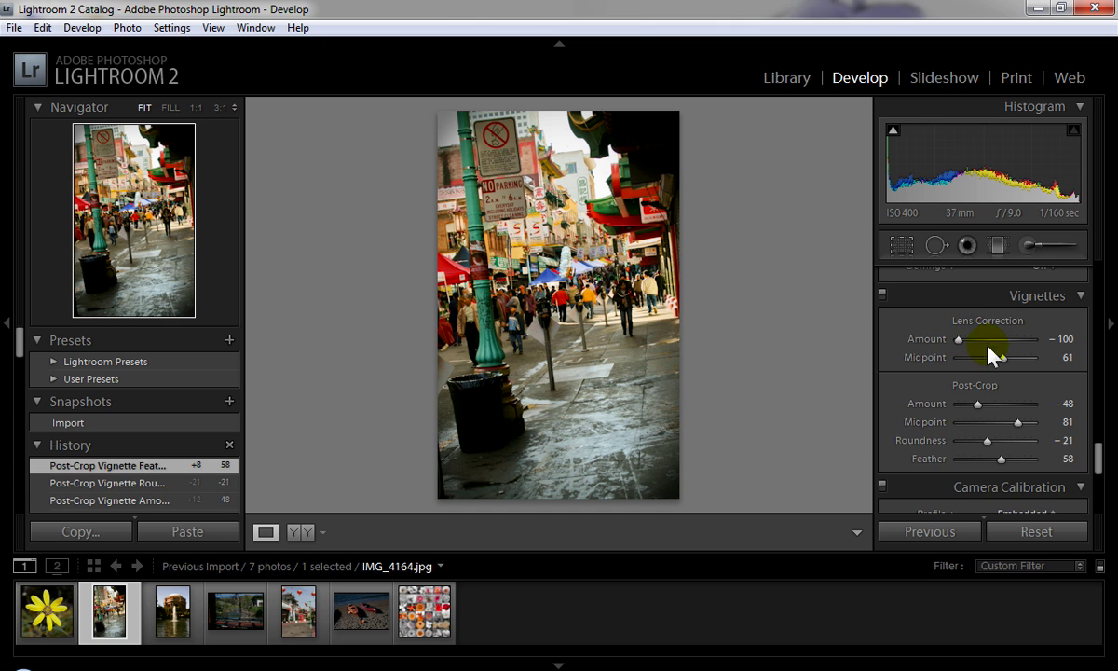
{"action": "left_click_drag", "start_coordinate": [1102, 453], "coordinate": [1100, 410]}
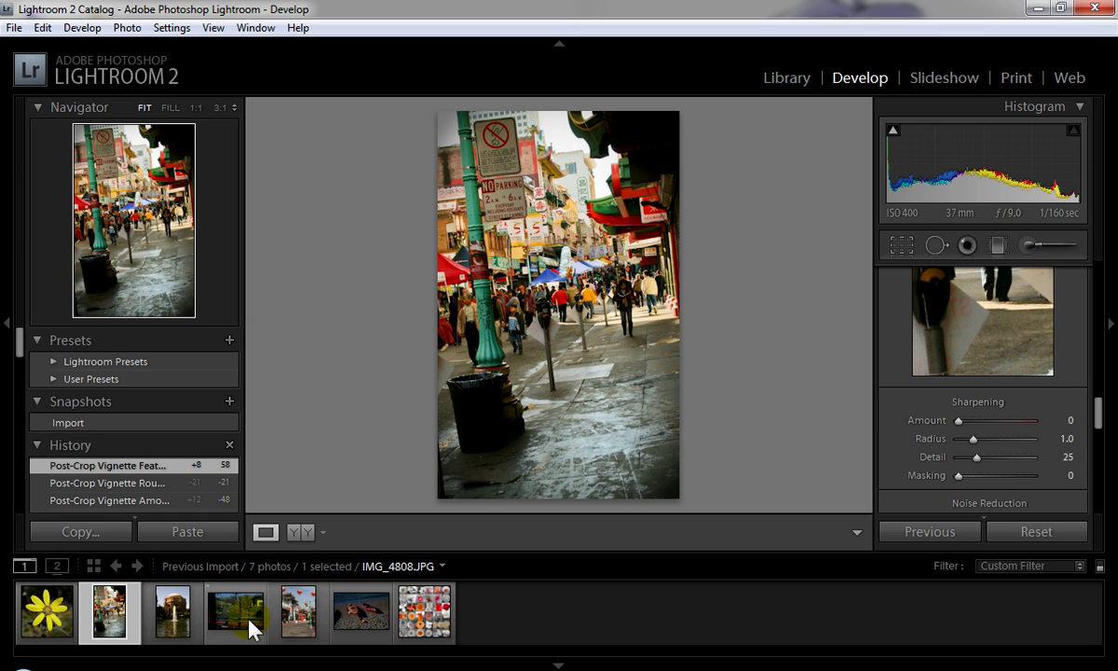
Apply Auto Tone to the kayak photo, keeping As Shot, and check the street photo's Custom white balance.
{"action": "left_click", "coordinate": [364, 617]}
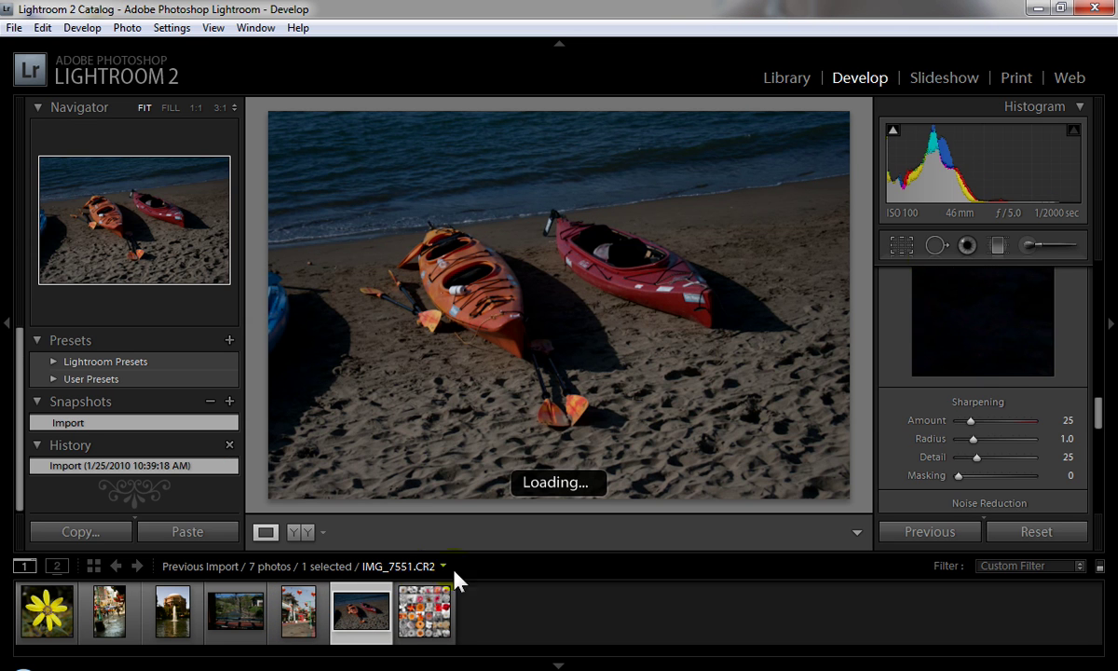
{"action": "left_click", "coordinate": [780, 77]}
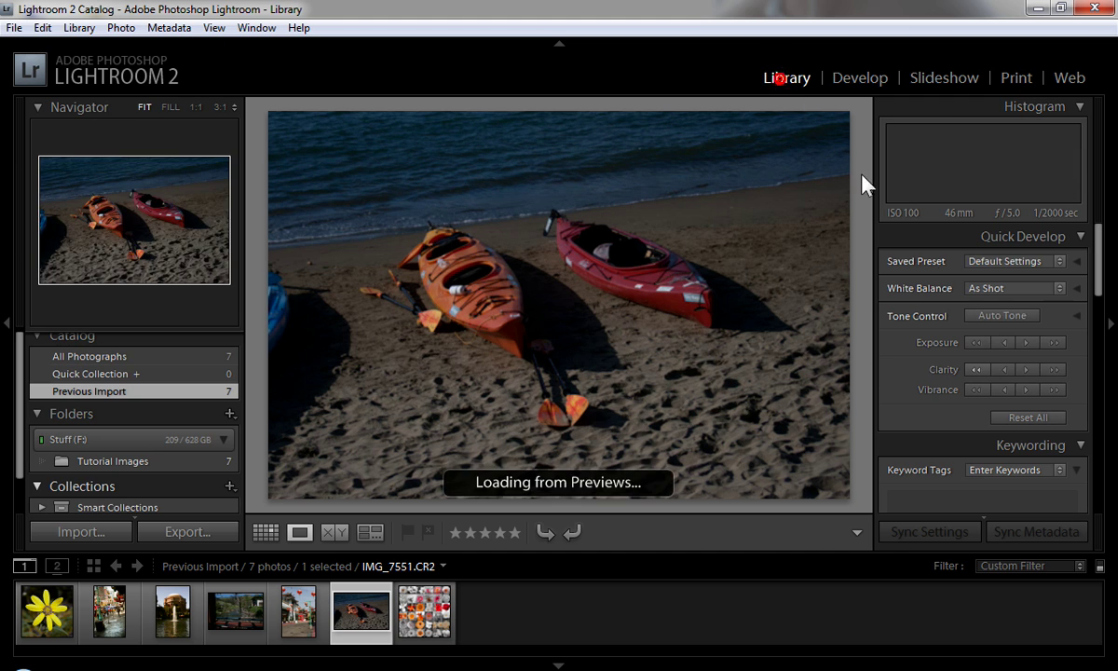
{"action": "left_click", "coordinate": [1005, 317]}
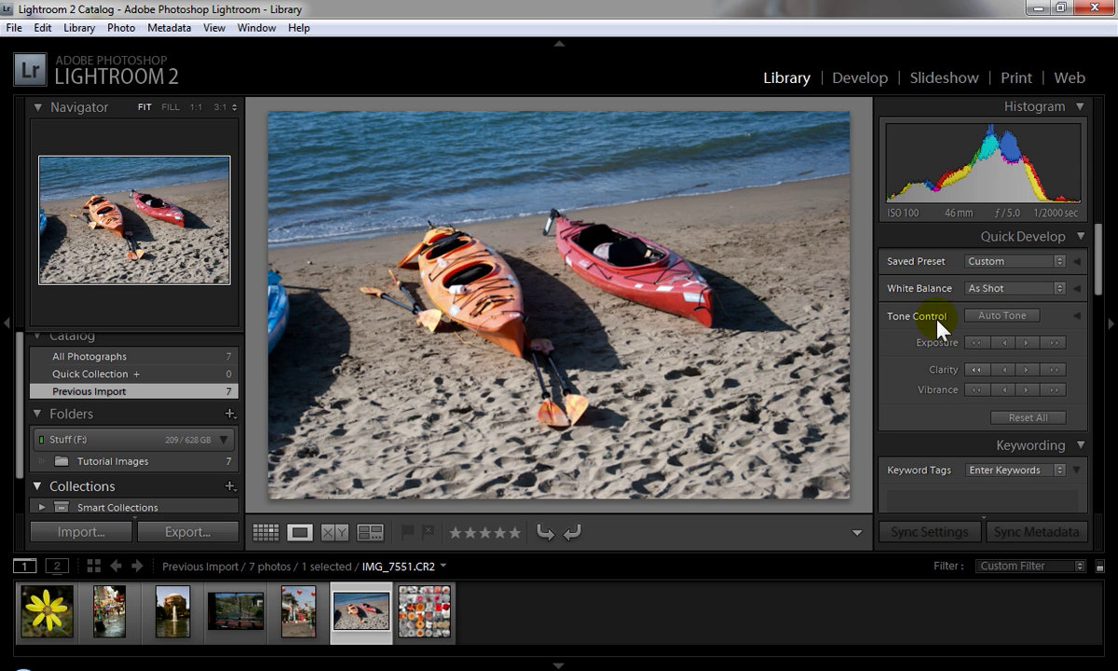
{"action": "left_click", "coordinate": [995, 287]}
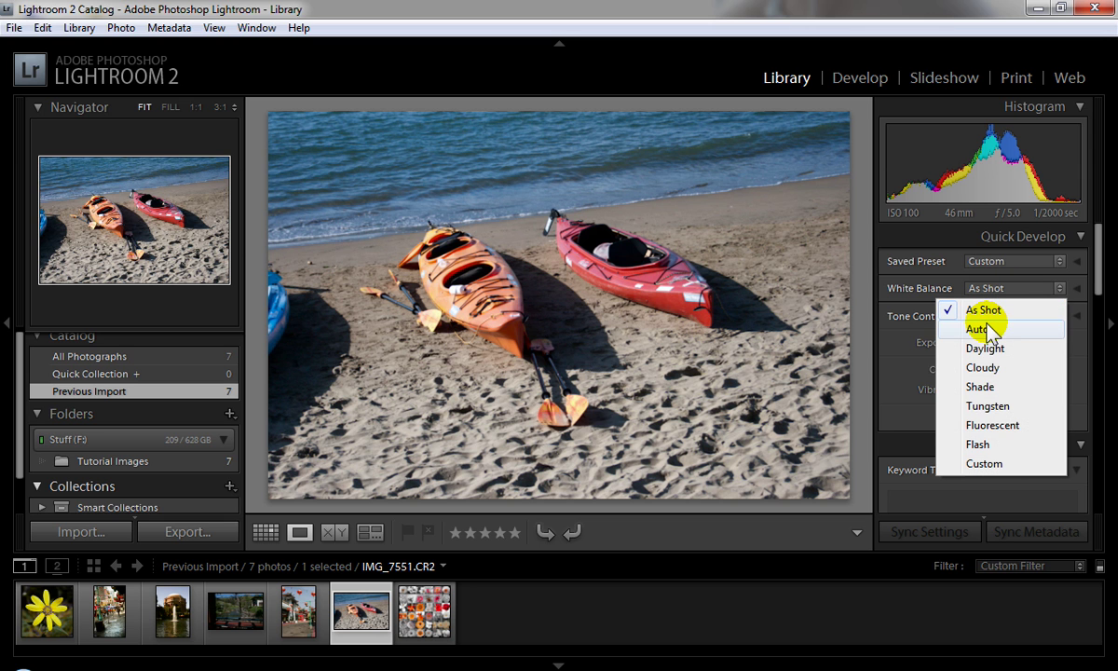
{"action": "left_click", "coordinate": [865, 308]}
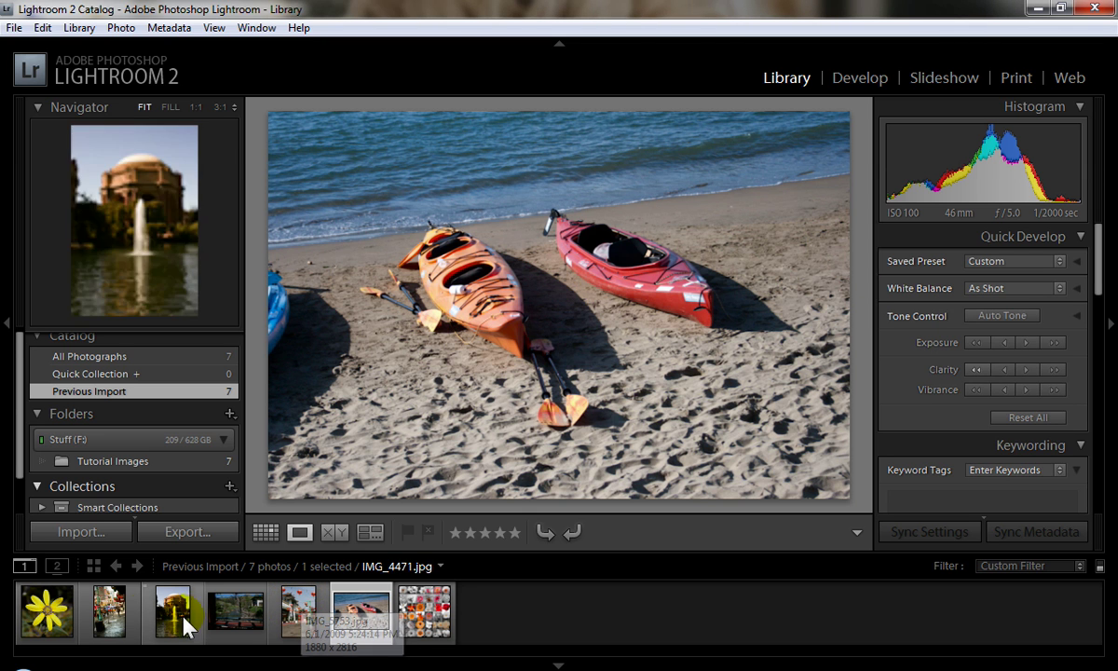
{"action": "left_click", "coordinate": [110, 620]}
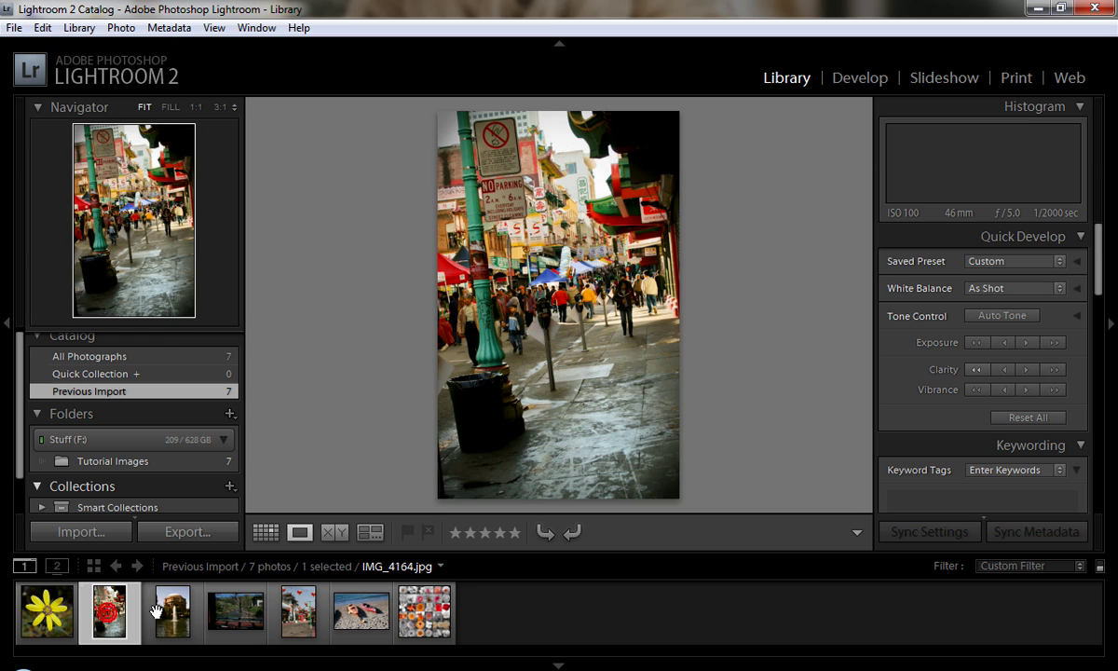
{"action": "left_click", "coordinate": [1017, 289]}
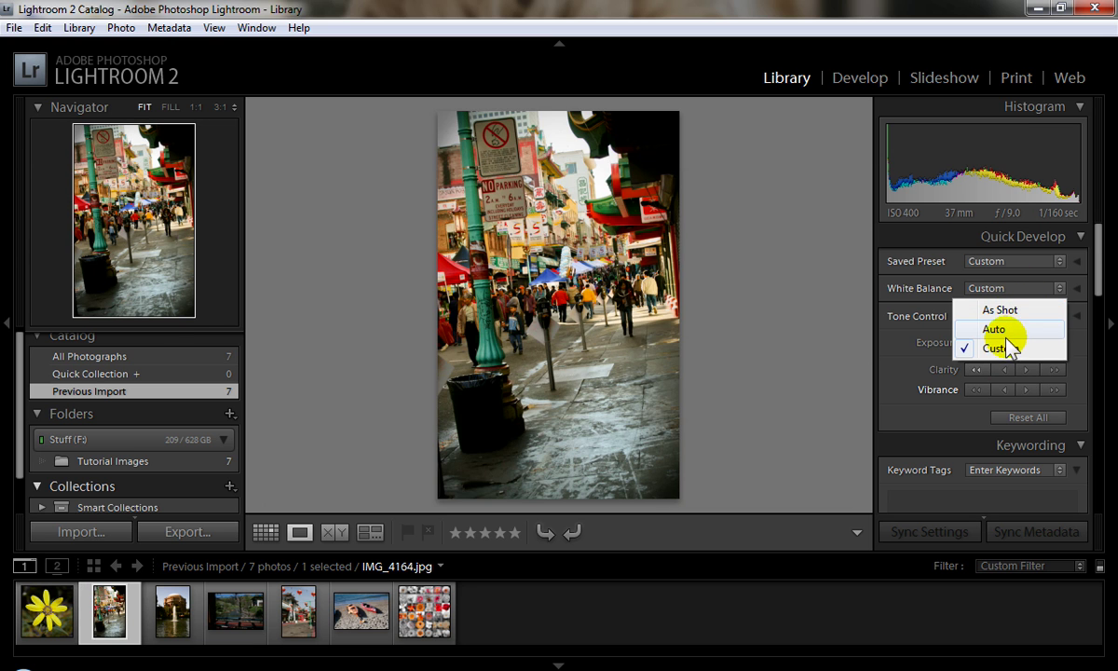
{"action": "left_click", "coordinate": [359, 623]}
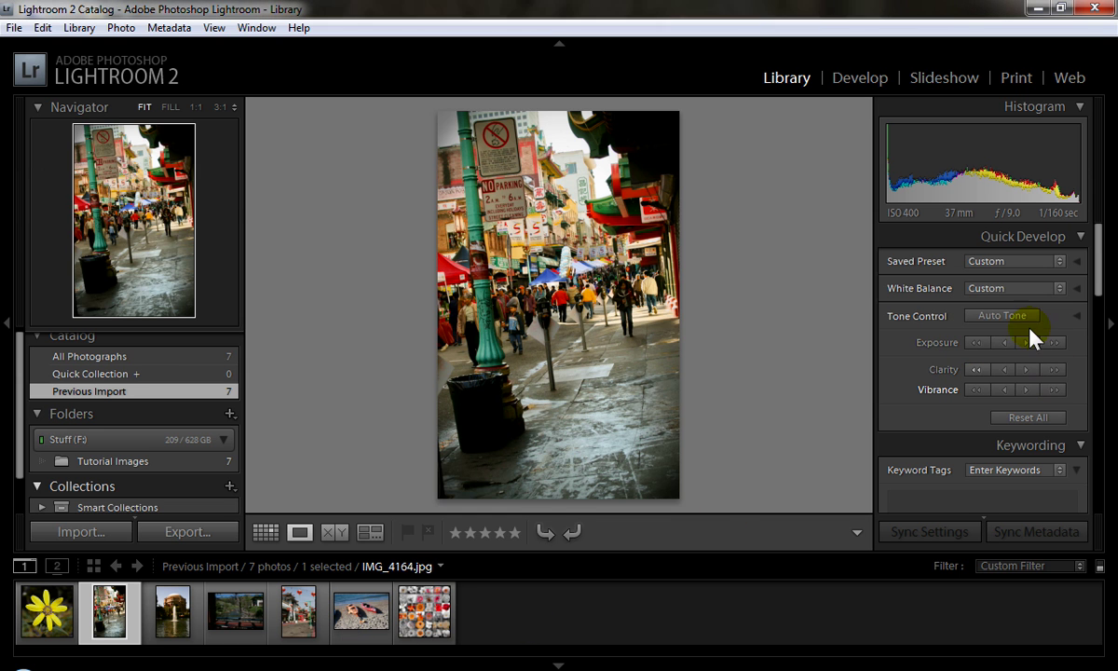
Reselect the kayak photo, apply Auto Tone again and lower Exposure a step.
{"action": "left_click", "coordinate": [361, 608]}
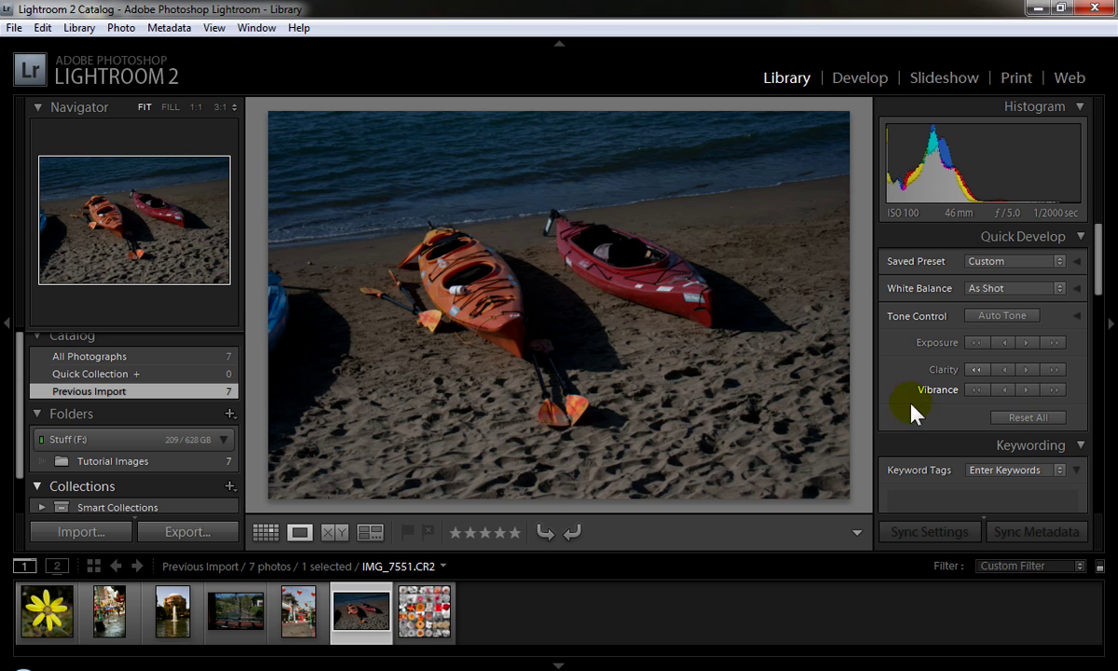
{"action": "left_click", "coordinate": [983, 316]}
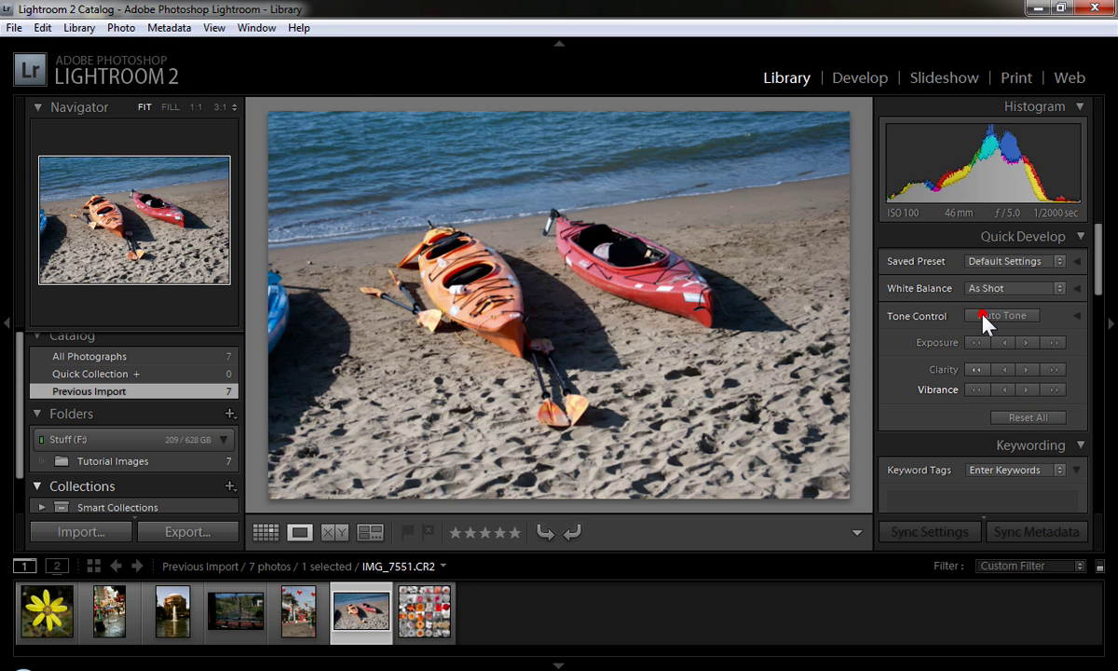
{"action": "left_click", "coordinate": [1008, 343]}
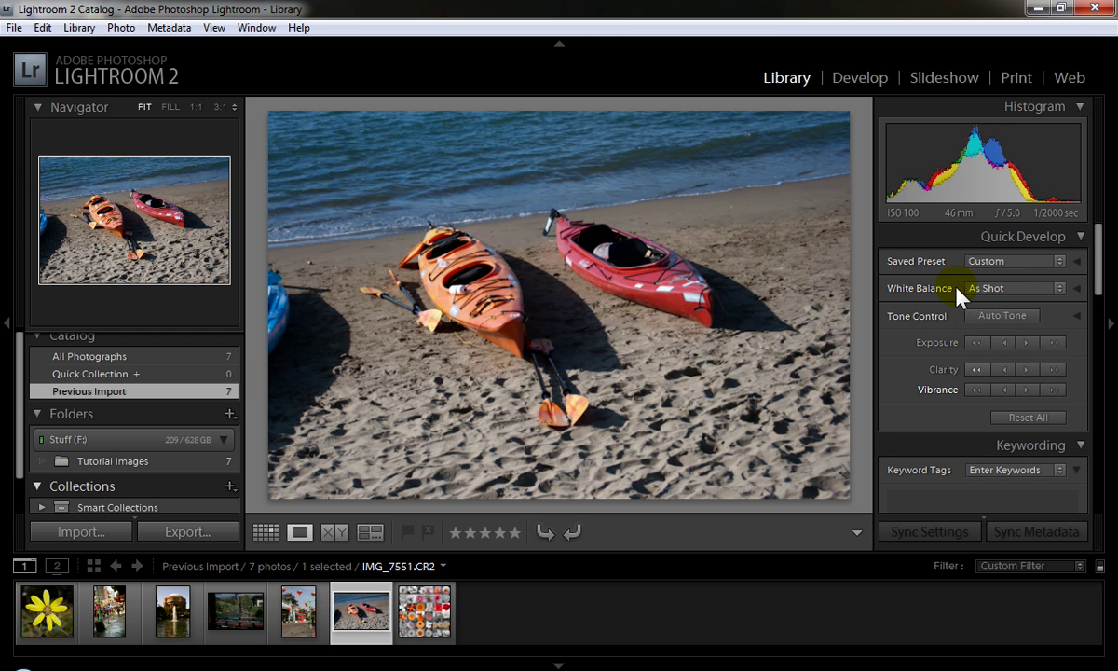
Try the Auto, Daylight, Cloudy and Shade white balance settings on the kayak photo.
{"action": "left_click", "coordinate": [1059, 290]}
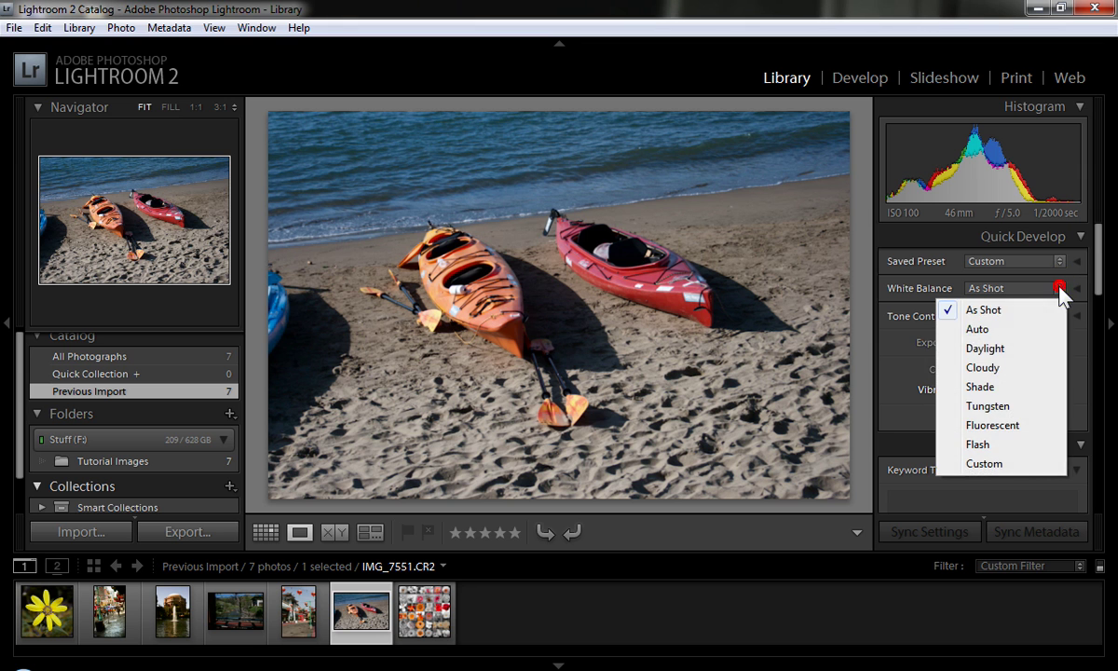
{"action": "left_click", "coordinate": [993, 330]}
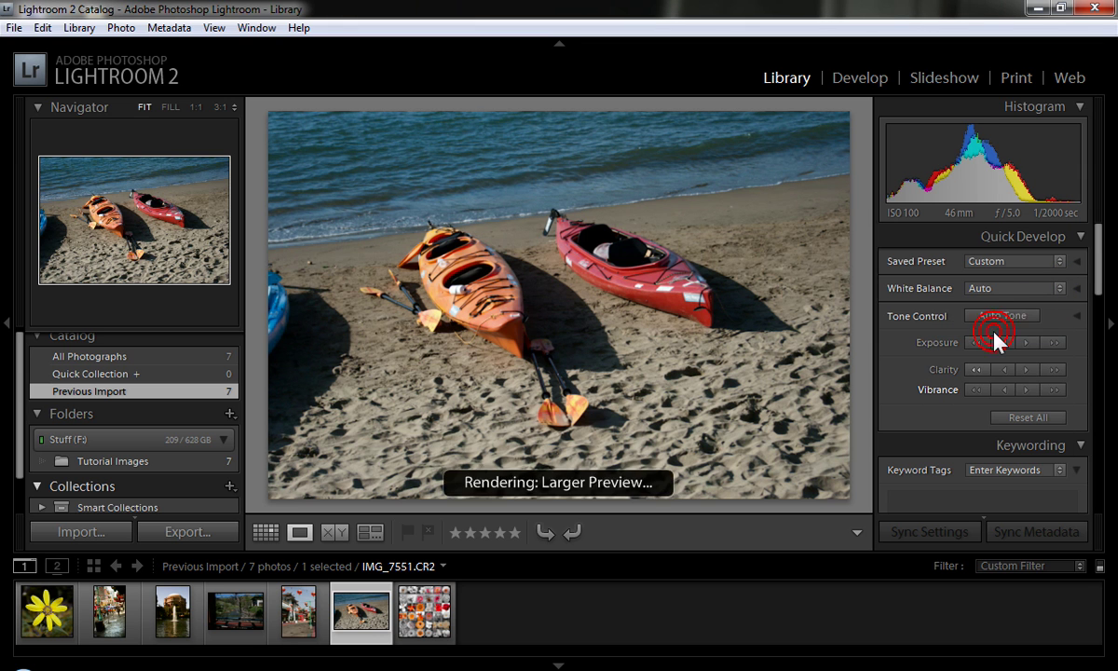
{"action": "left_click", "coordinate": [1058, 289]}
{"action": "left_click", "coordinate": [1019, 349]}
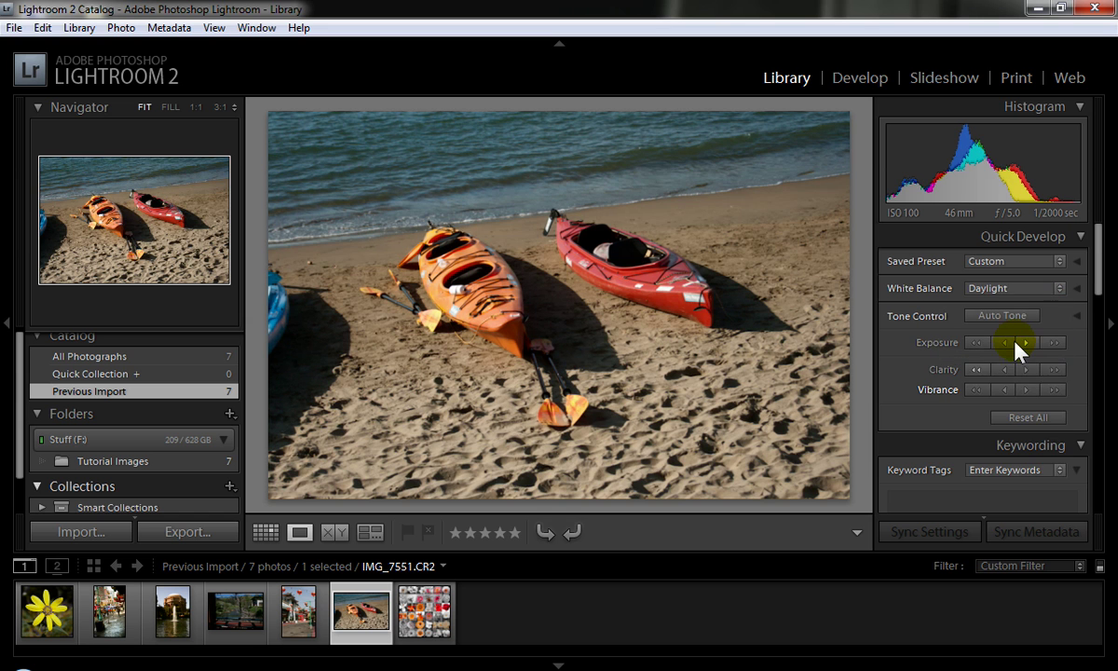
{"action": "left_click", "coordinate": [1060, 288]}
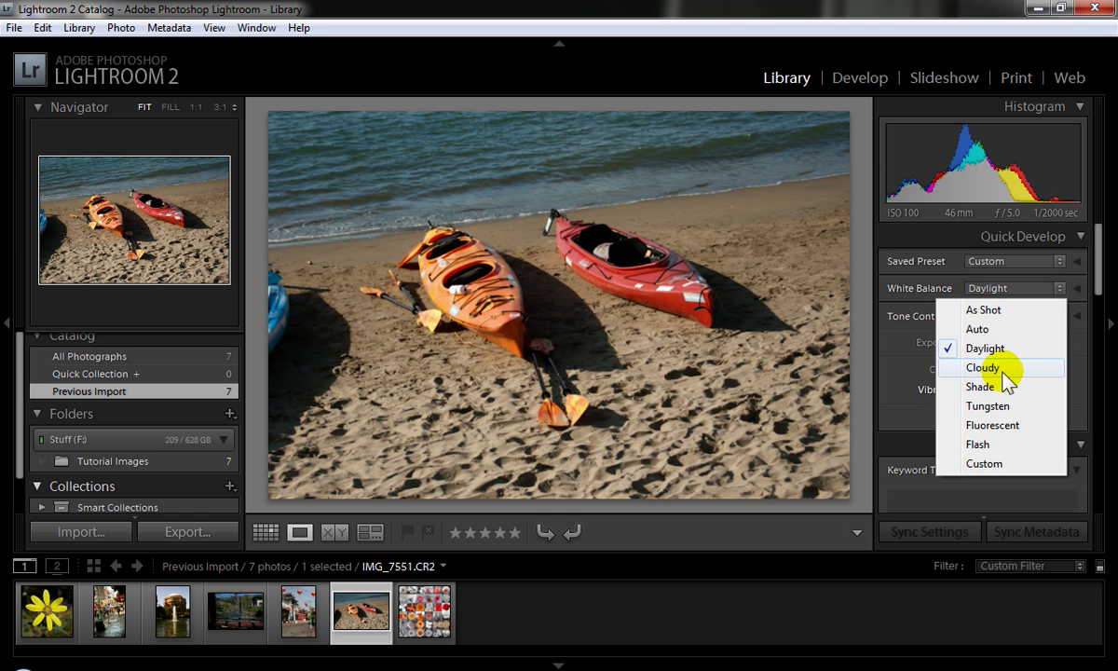
{"action": "left_click", "coordinate": [982, 367]}
{"action": "left_click", "coordinate": [1059, 288]}
{"action": "left_click", "coordinate": [983, 387]}
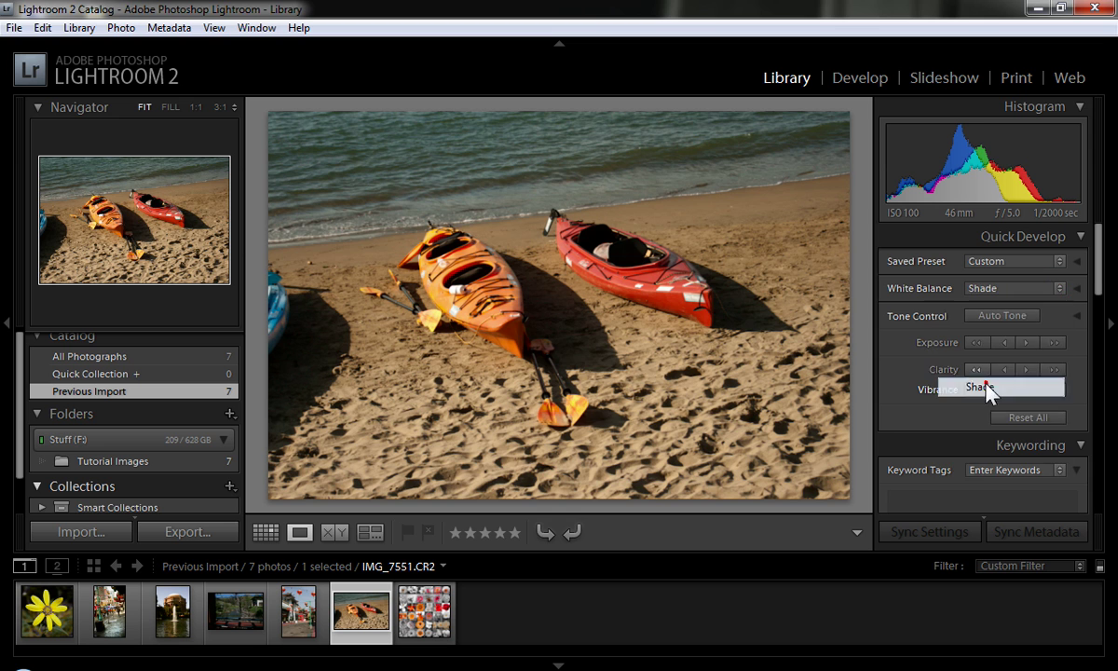
Try Tungsten and Fluorescent white balance, then settle on Flash for a warmer look.
{"action": "left_click", "coordinate": [1059, 288]}
{"action": "left_click", "coordinate": [987, 406]}
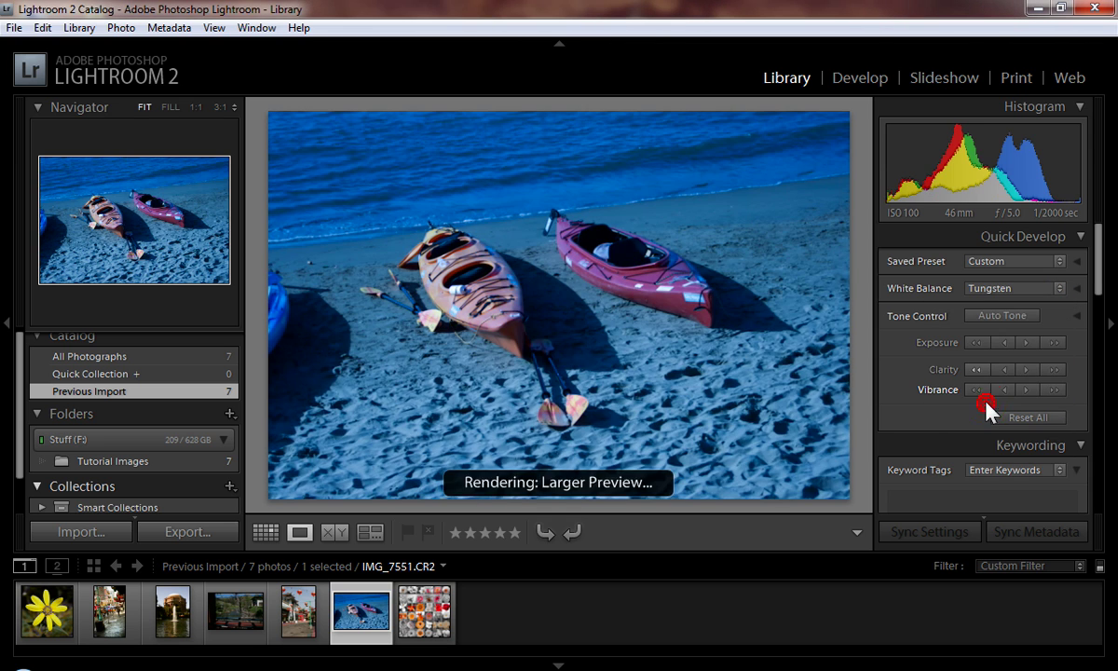
{"action": "left_click", "coordinate": [1059, 288]}
{"action": "left_click", "coordinate": [1001, 425]}
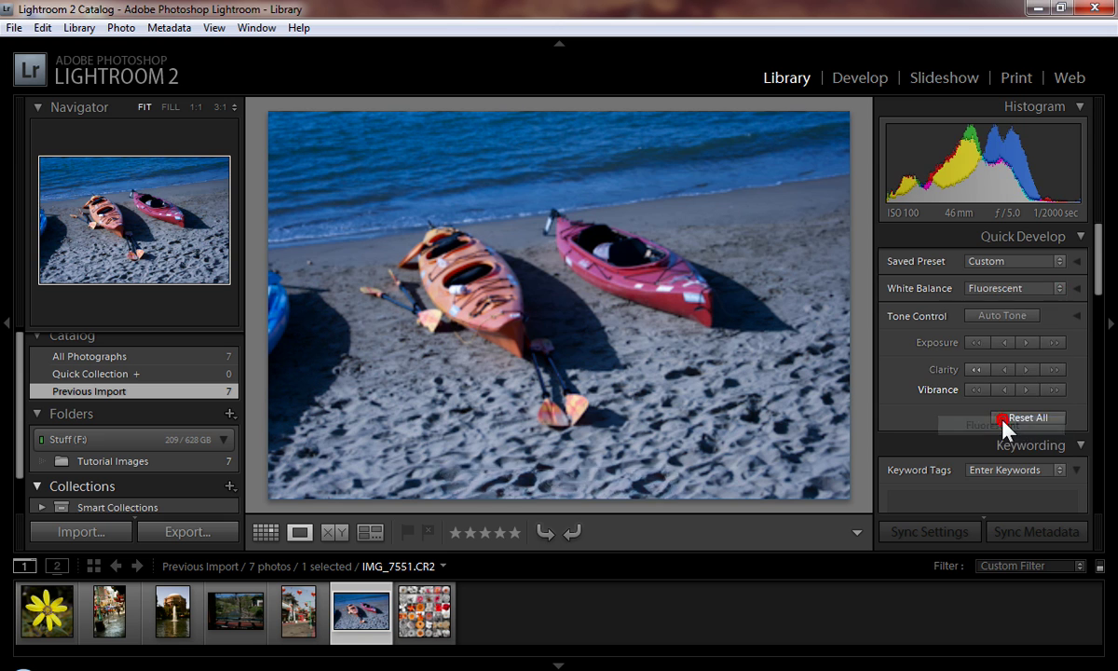
{"action": "left_click", "coordinate": [1059, 288]}
{"action": "left_click", "coordinate": [969, 444]}
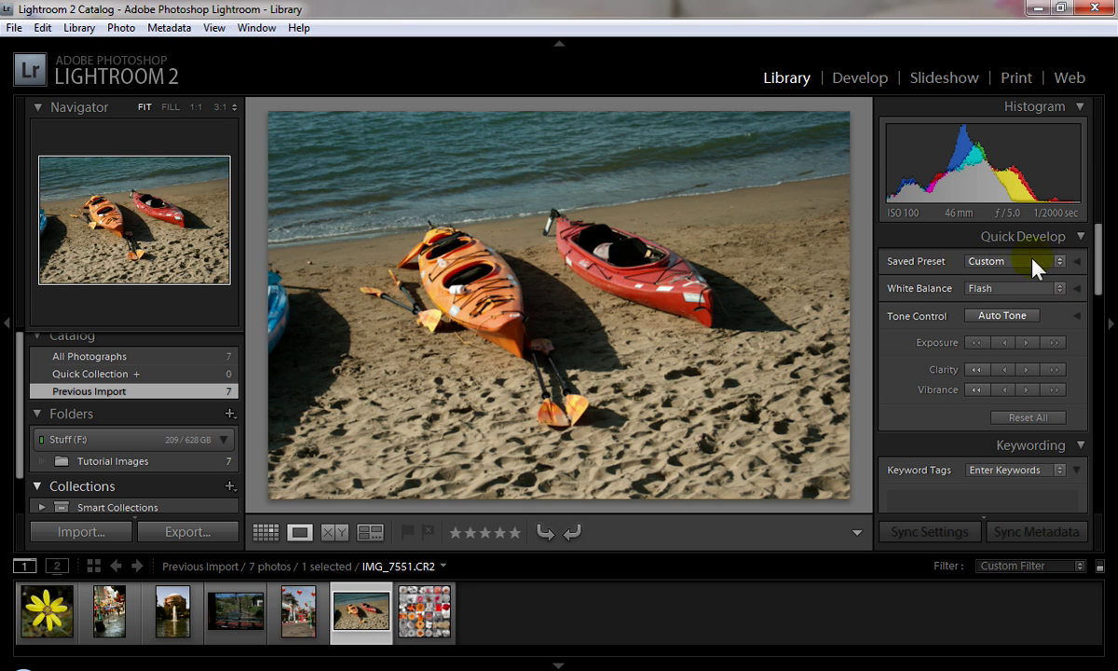
Apply the Creative - Aged Photo preset, brighten its exposure, then revert to defaults.
{"action": "left_click", "coordinate": [1059, 262]}
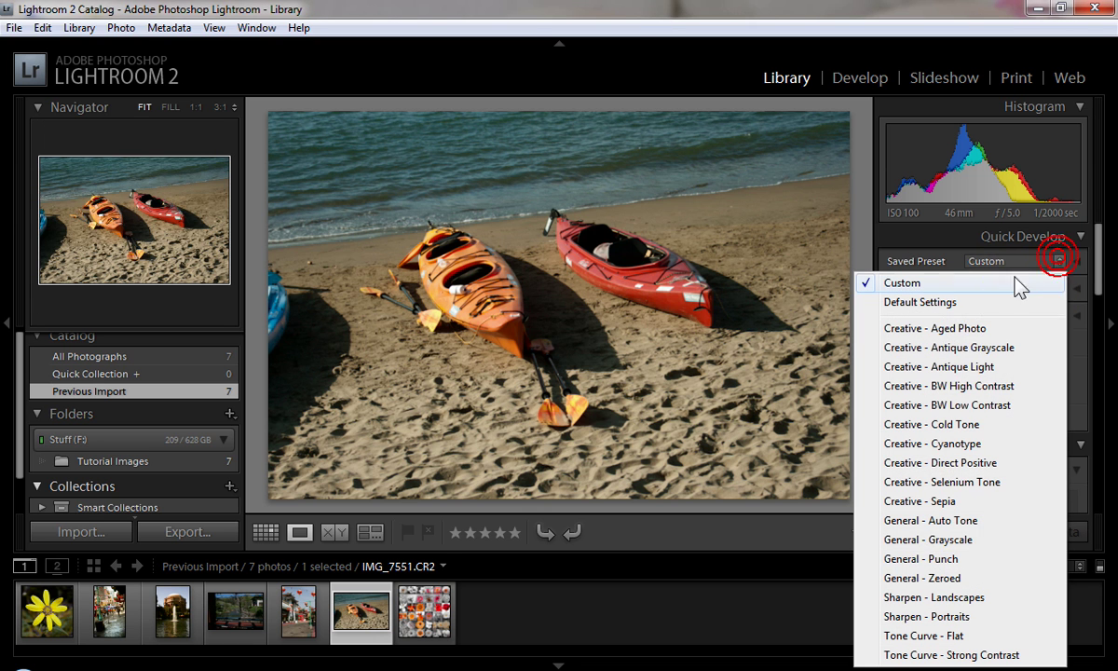
{"action": "left_click", "coordinate": [959, 328]}
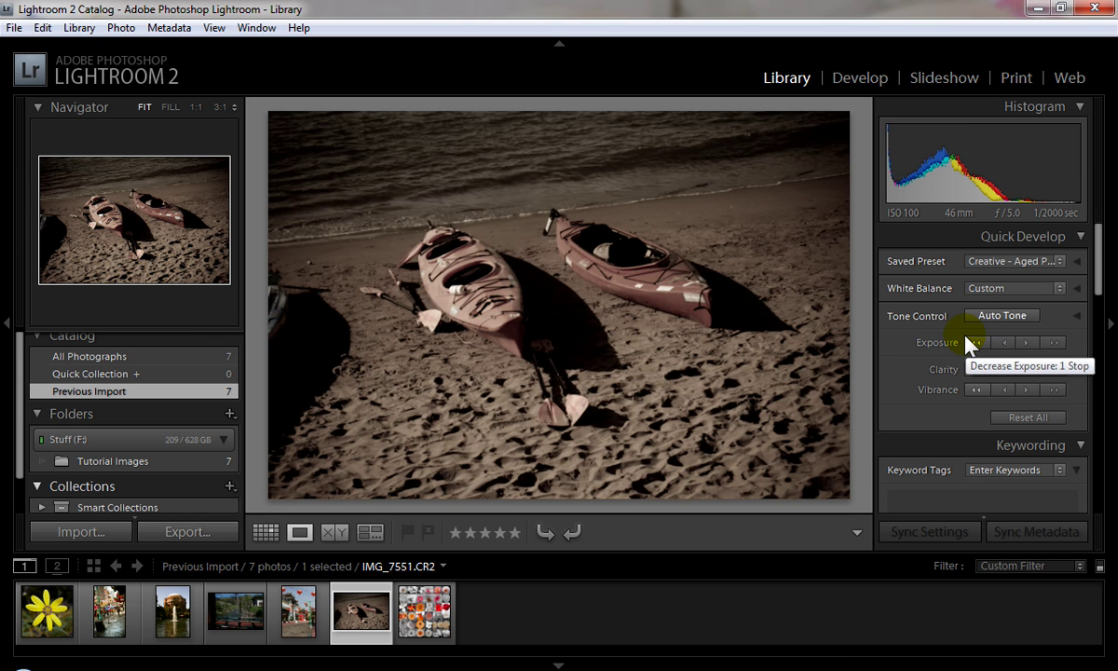
{"action": "left_click", "coordinate": [1054, 342]}
{"action": "left_click", "coordinate": [1059, 262]}
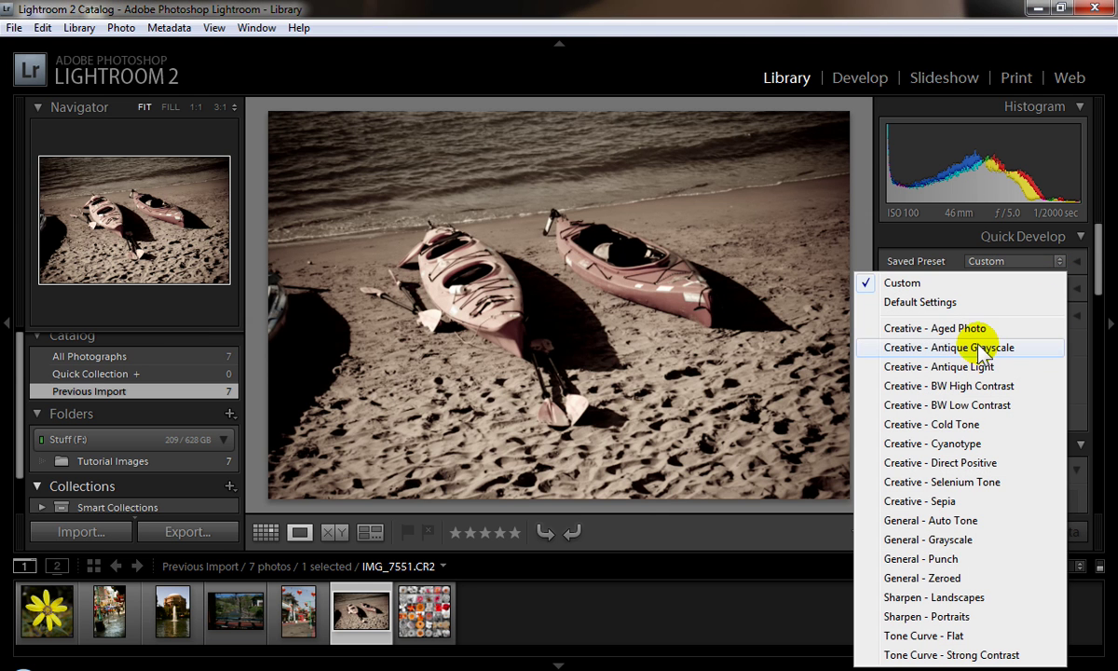
{"action": "left_click", "coordinate": [942, 301]}
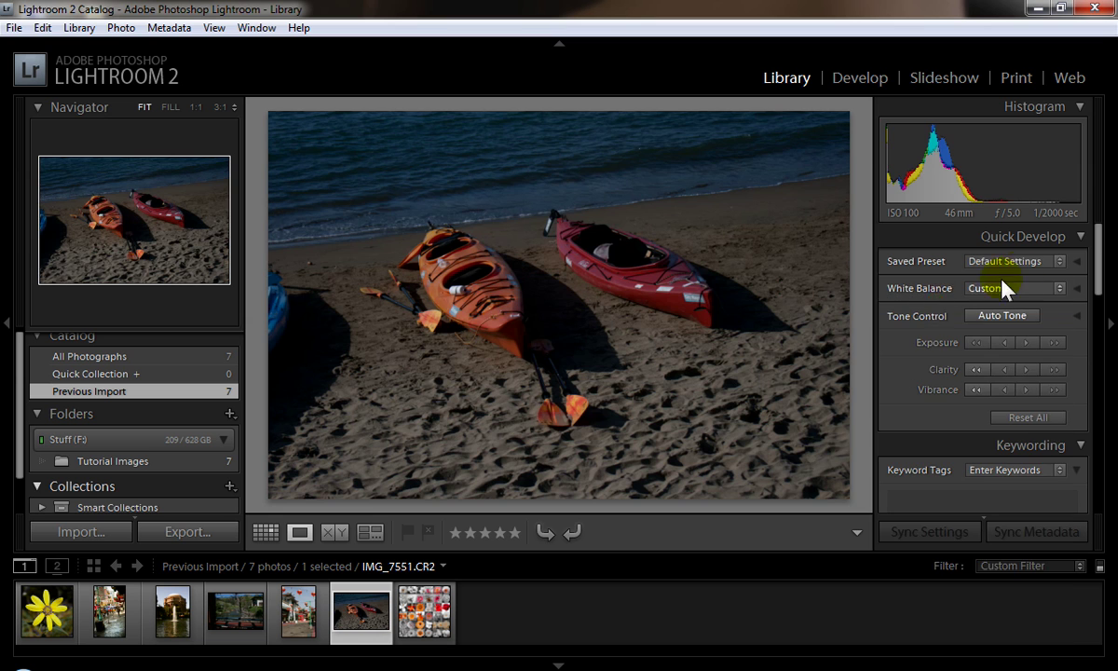
Preview the Antique Grayscale and Antique Light presets, resetting the photo after each.
{"action": "left_click", "coordinate": [1006, 262]}
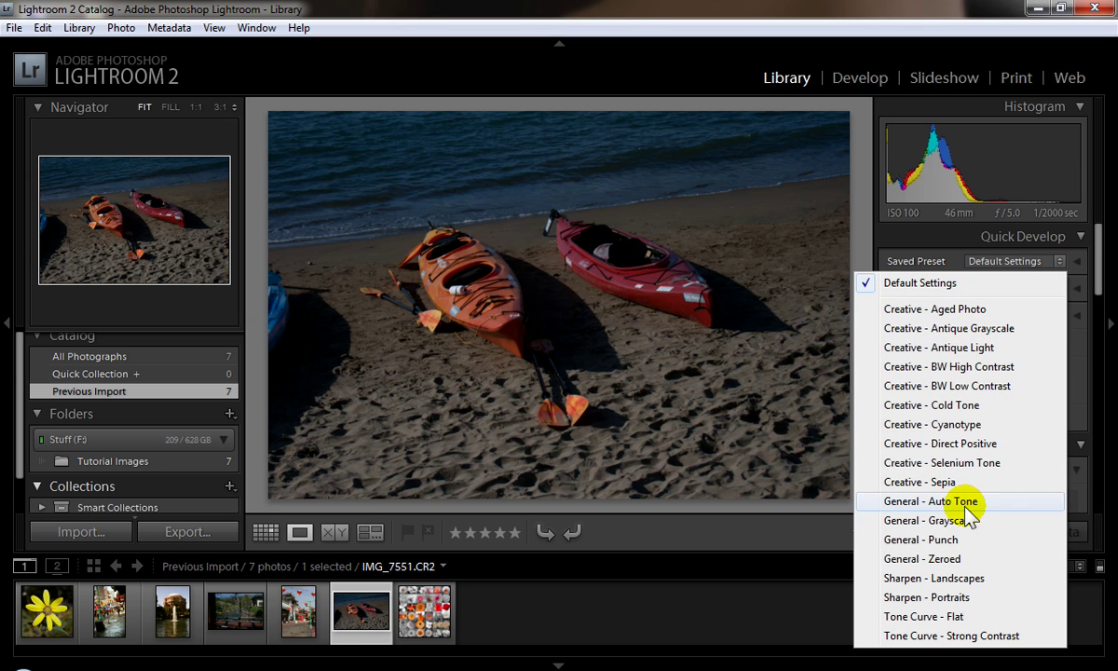
{"action": "left_click", "coordinate": [999, 329]}
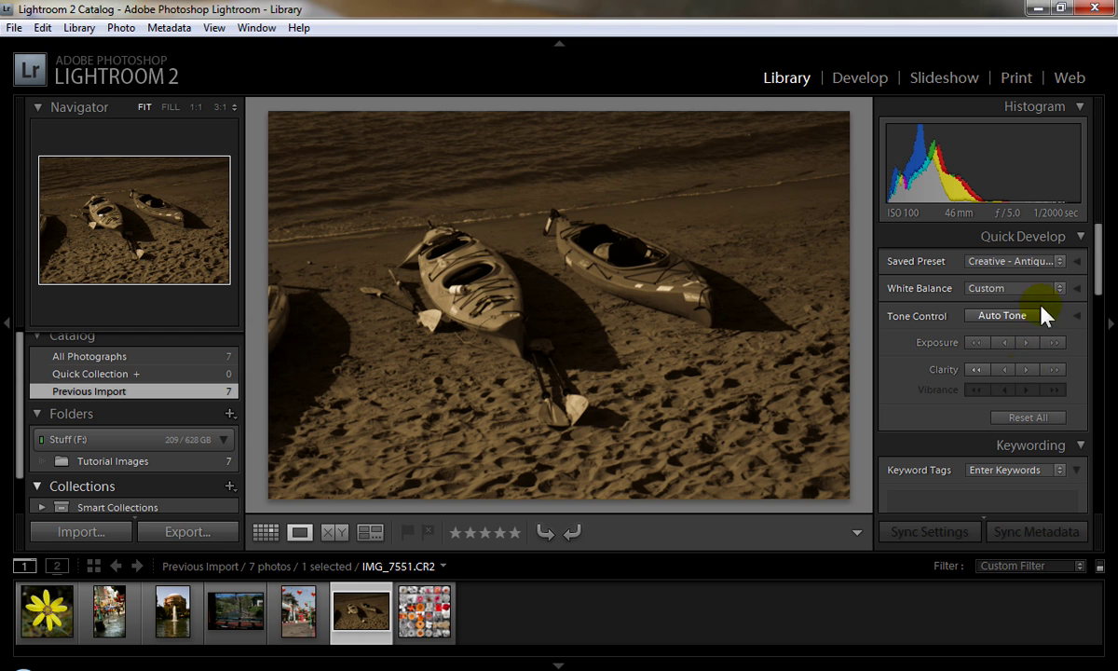
{"action": "left_click", "coordinate": [1024, 418]}
{"action": "left_click", "coordinate": [1025, 261]}
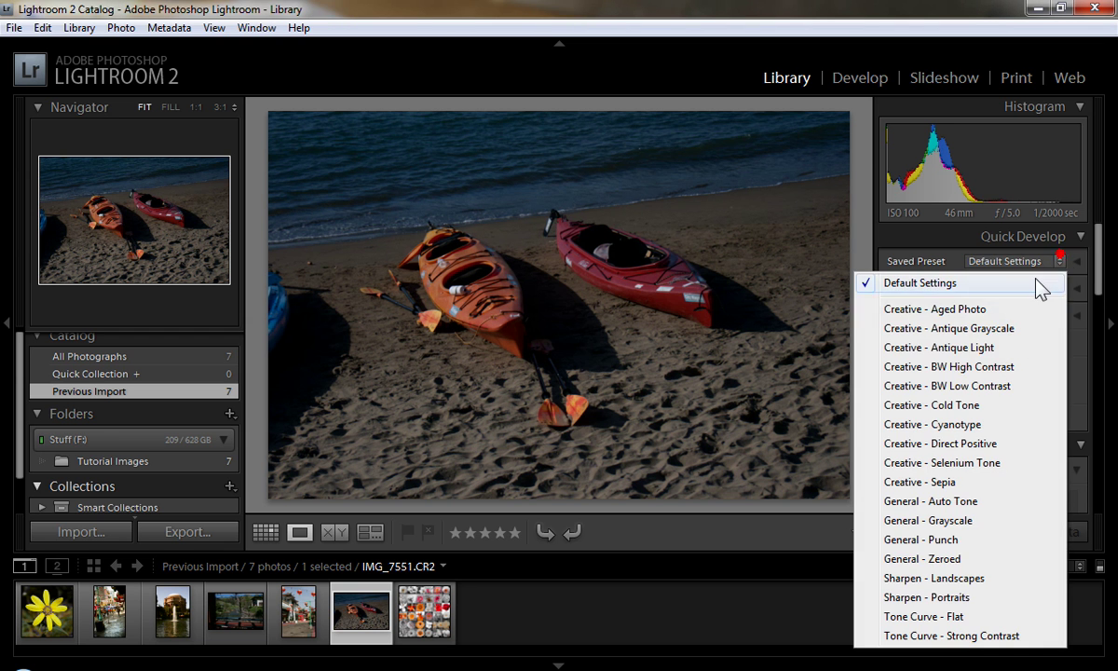
{"action": "left_click", "coordinate": [971, 348]}
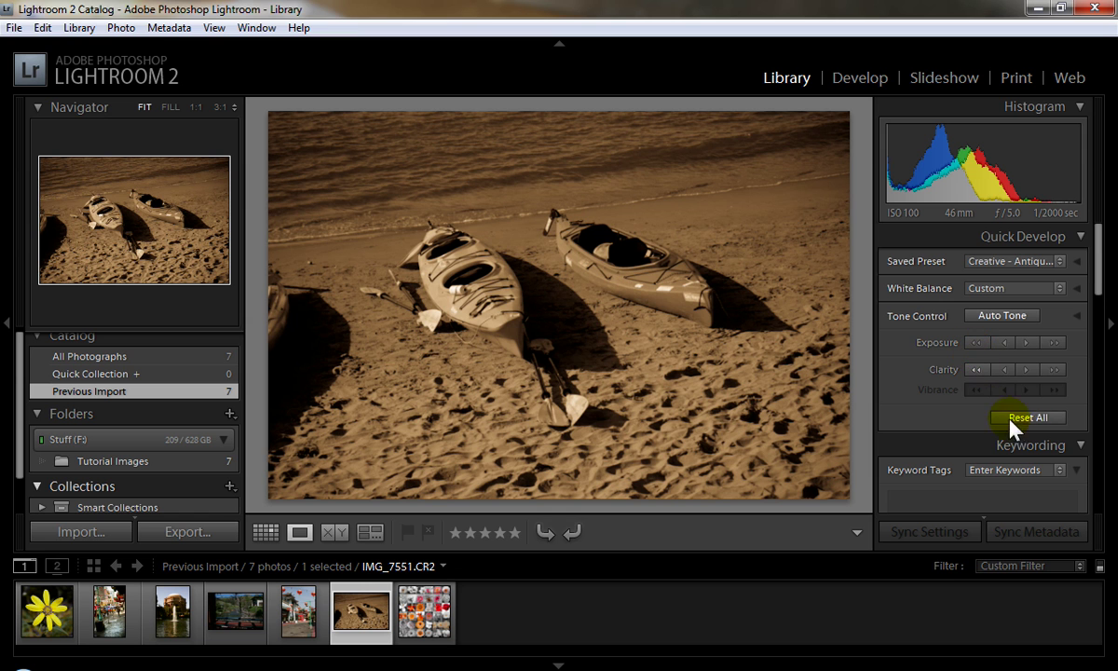
{"action": "left_click", "coordinate": [1046, 421]}
Preview the Creative - Sepia and General - Punch presets, resetting the photo after each.
{"action": "left_click", "coordinate": [1050, 261]}
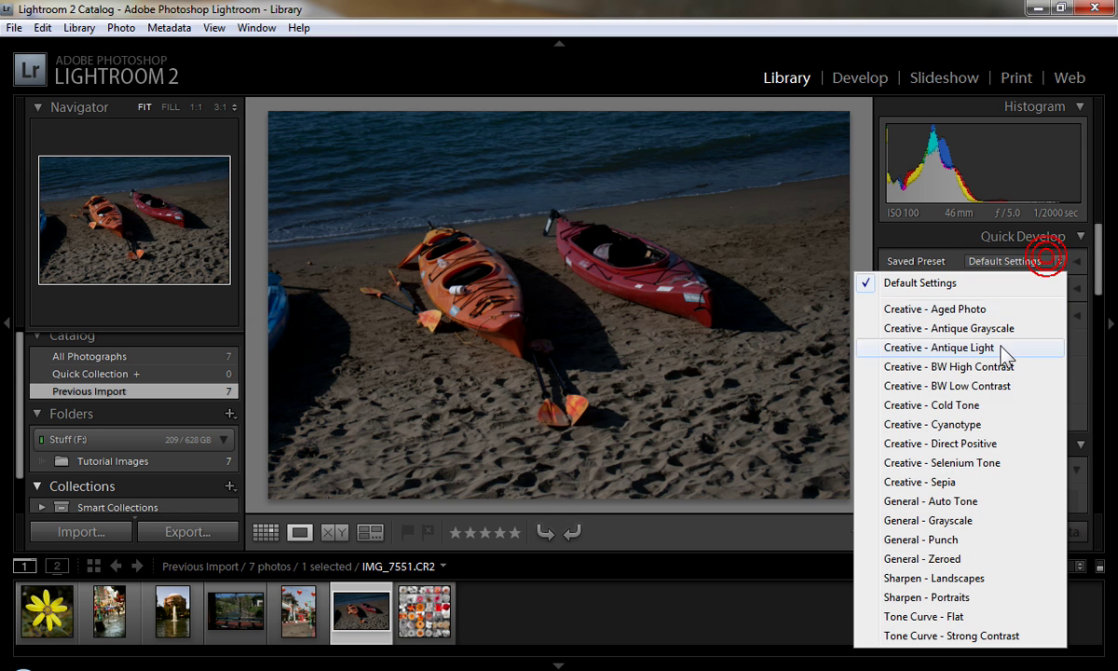
{"action": "left_click", "coordinate": [960, 483]}
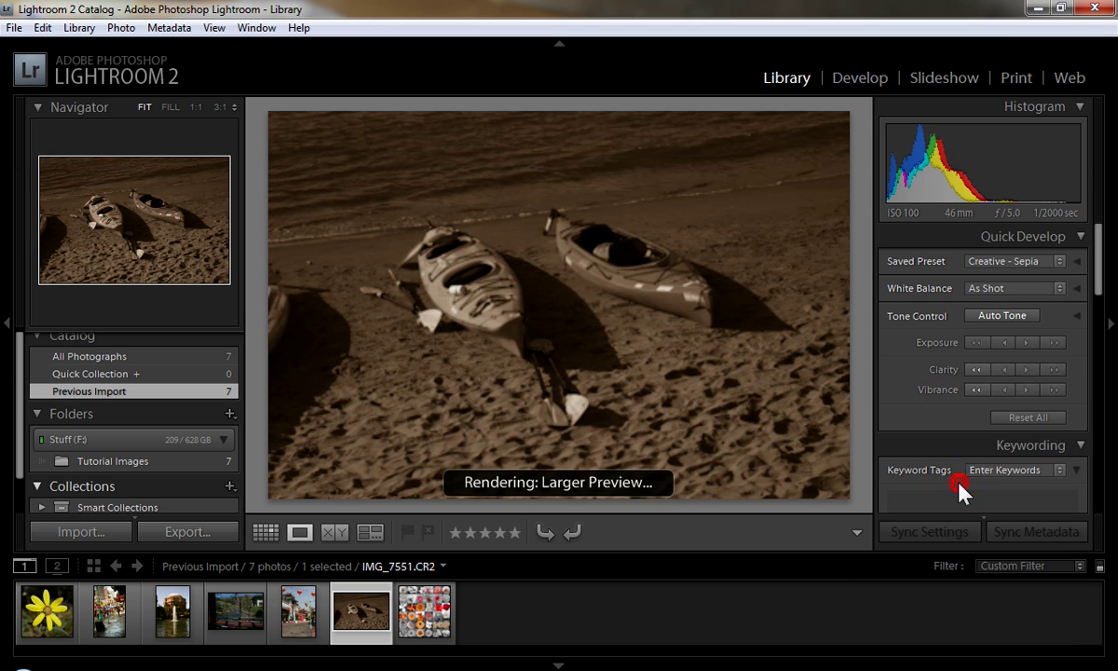
{"action": "left_click", "coordinate": [1051, 420]}
{"action": "left_click", "coordinate": [1058, 261]}
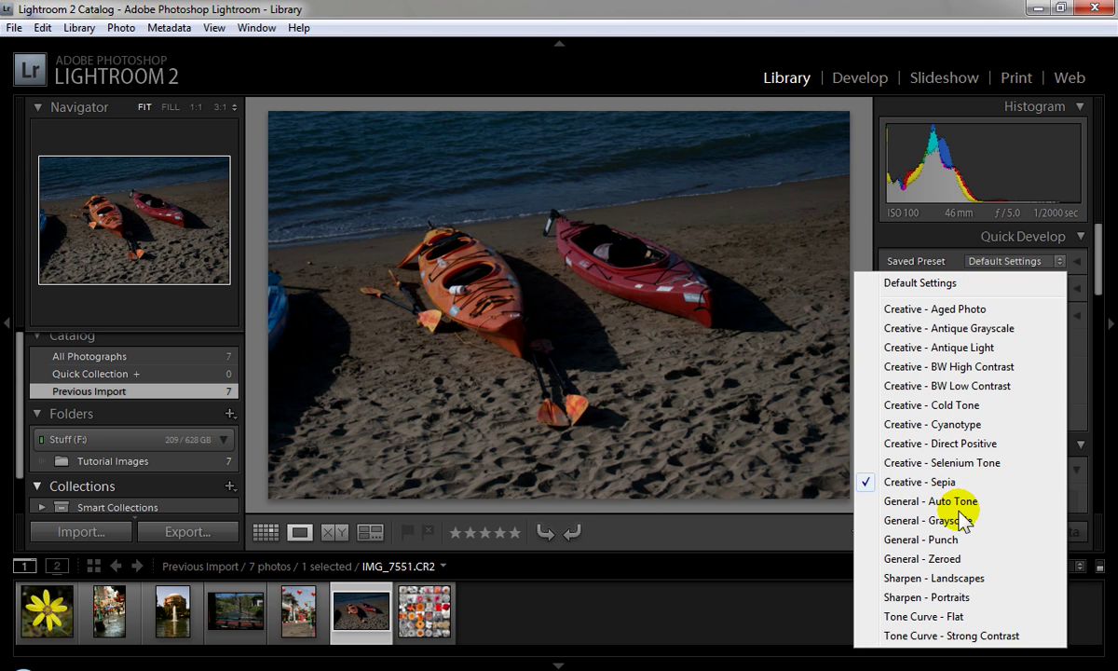
{"action": "left_click", "coordinate": [950, 541]}
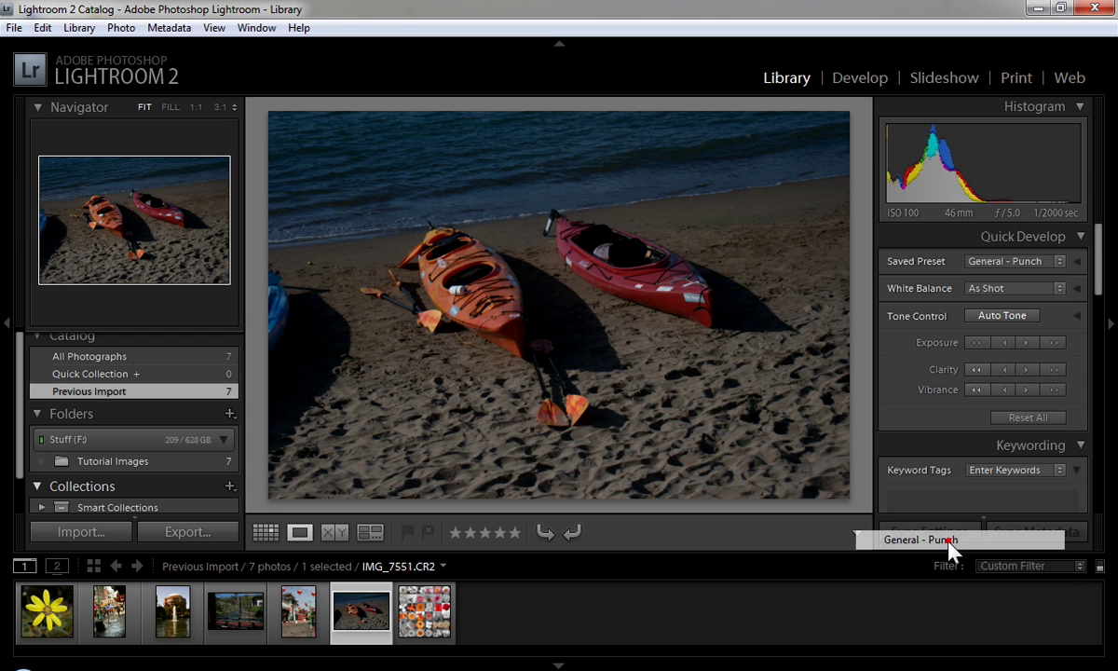
{"action": "left_click", "coordinate": [1042, 417]}
Preview Creative - Selenium Tone, reset, then apply the General - Zeroed preset.
{"action": "left_click", "coordinate": [1059, 261]}
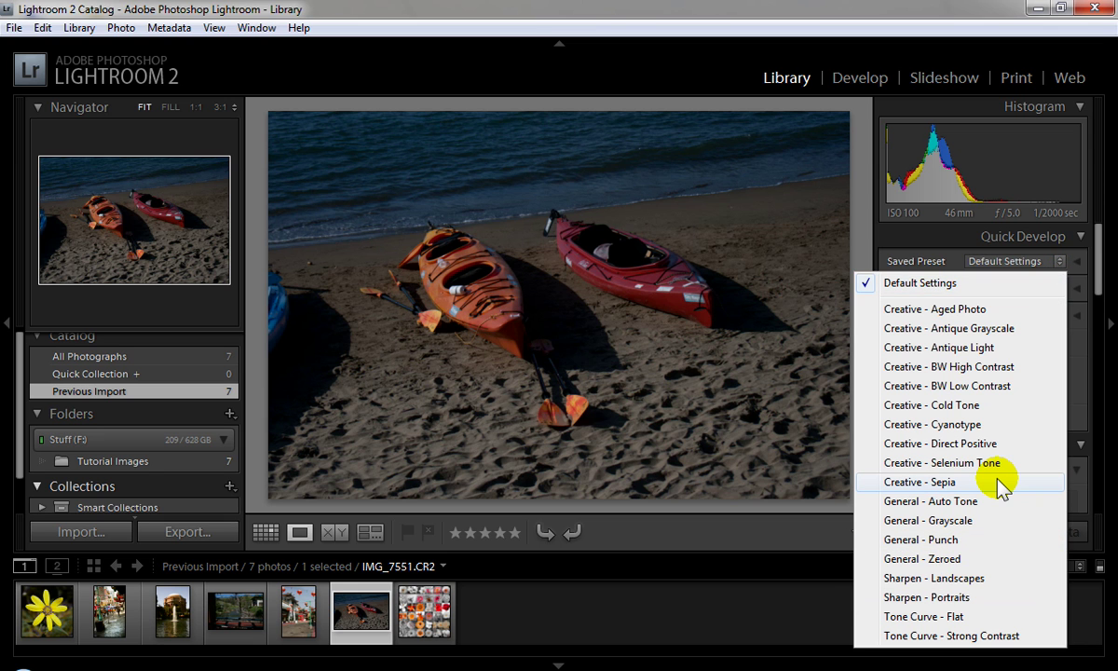
{"action": "left_click", "coordinate": [984, 460]}
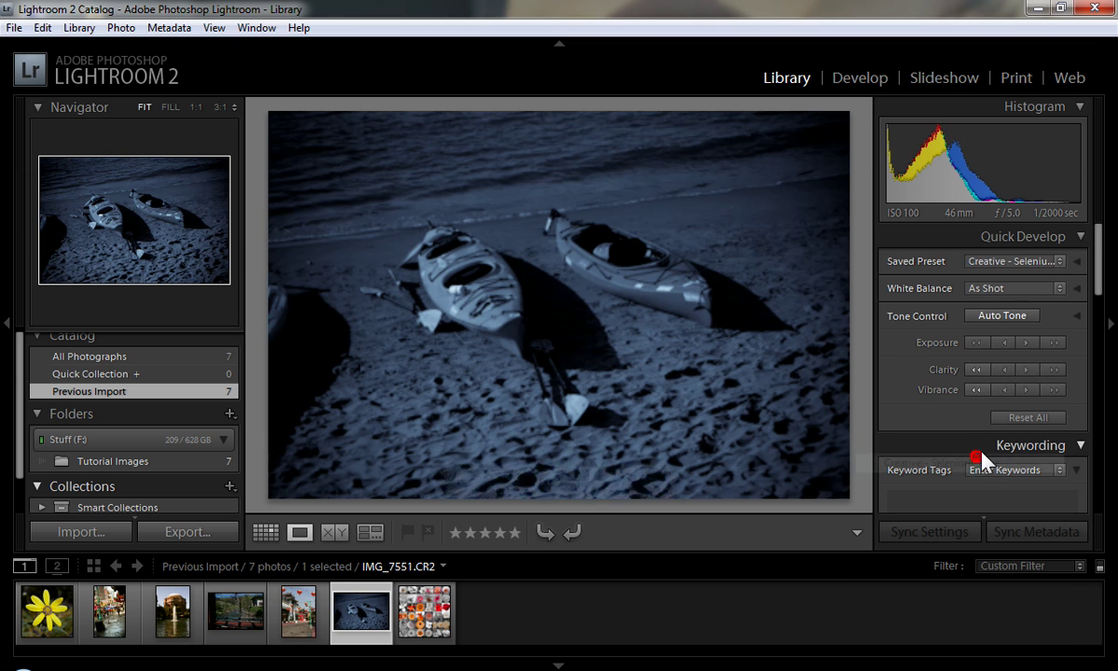
{"action": "left_click", "coordinate": [1025, 417]}
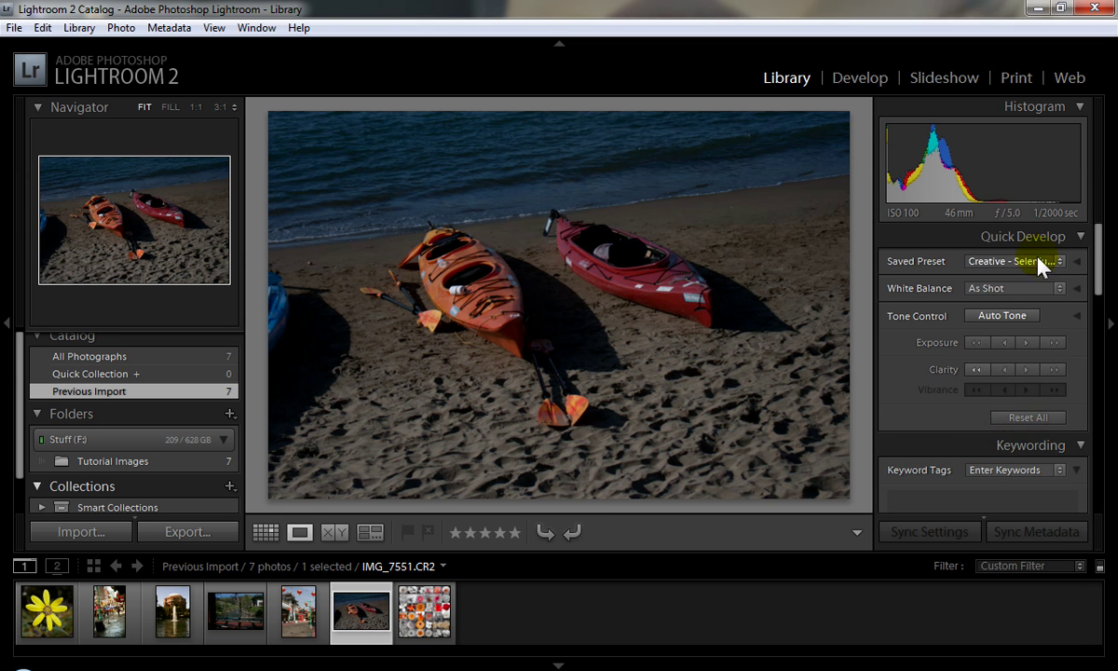
{"action": "left_click", "coordinate": [1042, 261]}
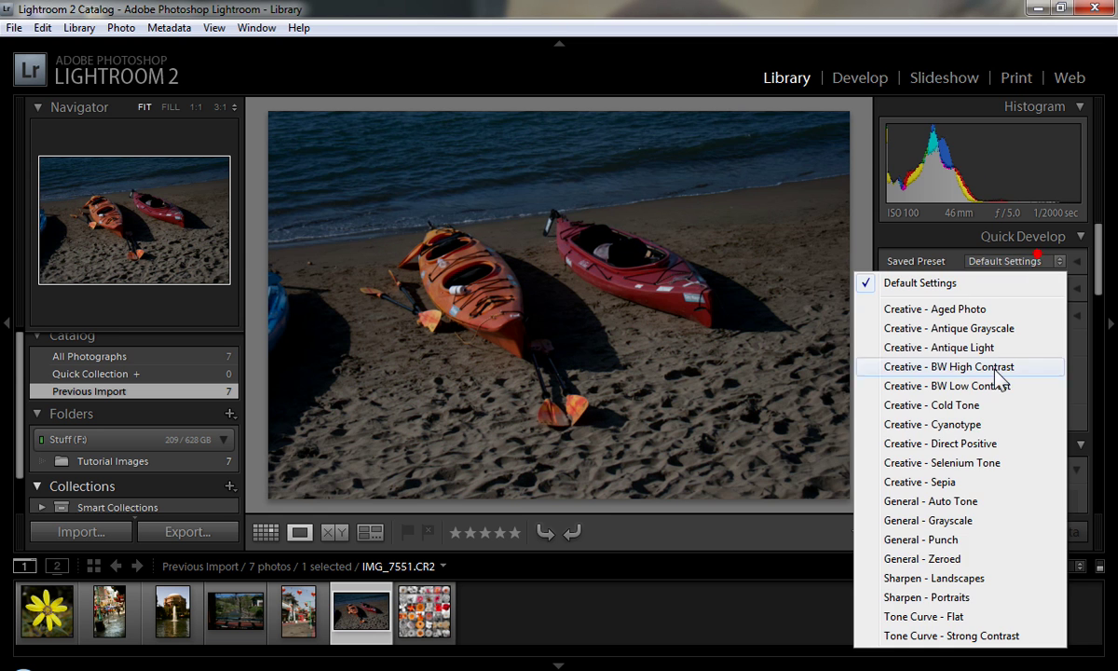
{"action": "left_click", "coordinate": [950, 562]}
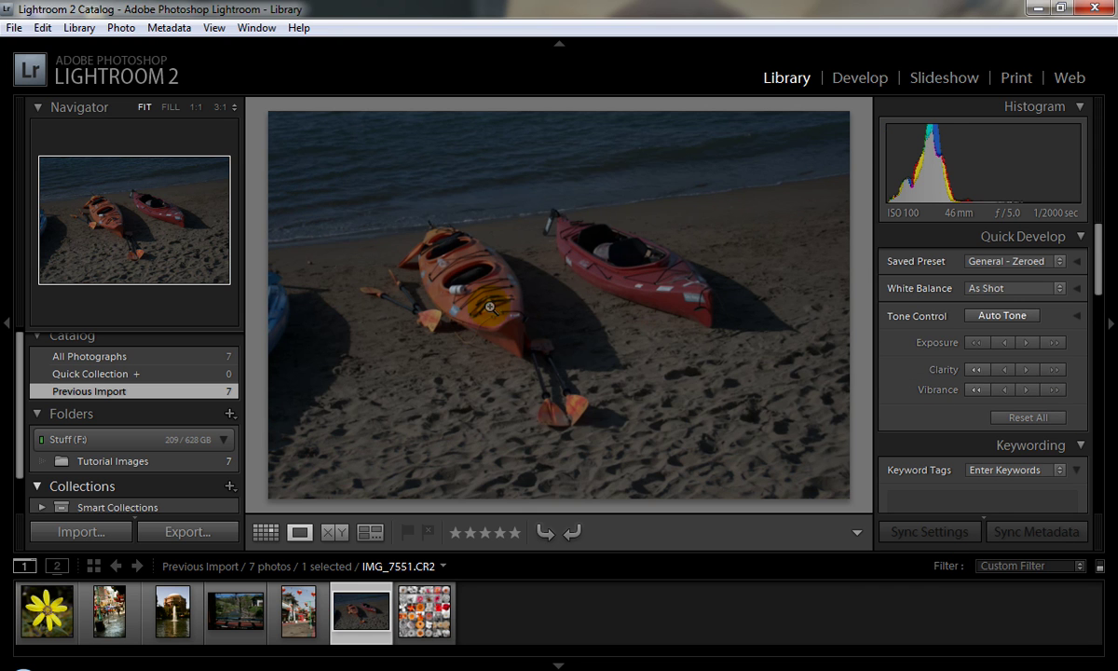